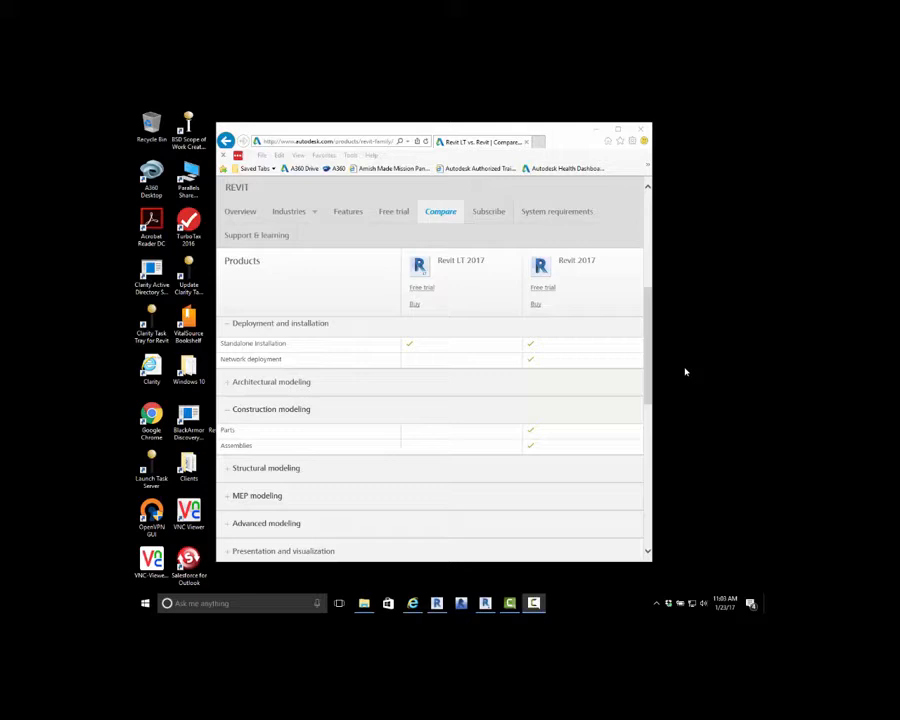
- Expand the Architectural modeling section of the Revit LT vs. Revit comparison and review its features through Construction modeling
click(322, 348)
click(460, 265)
key(ctrl)
key(ctrl)
click(230, 381)
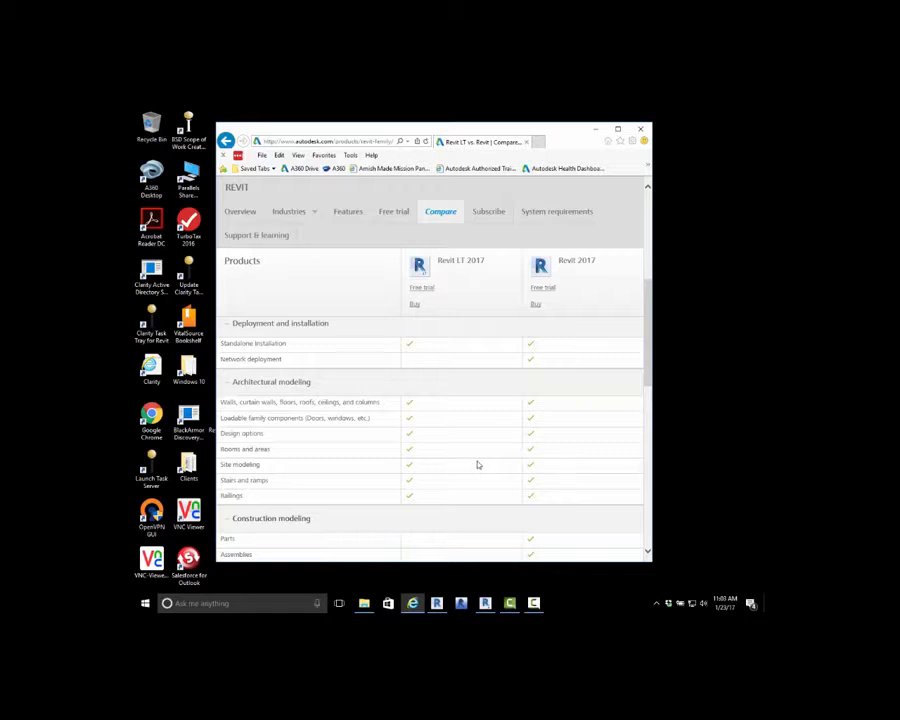
scroll(478, 464, down, 1)
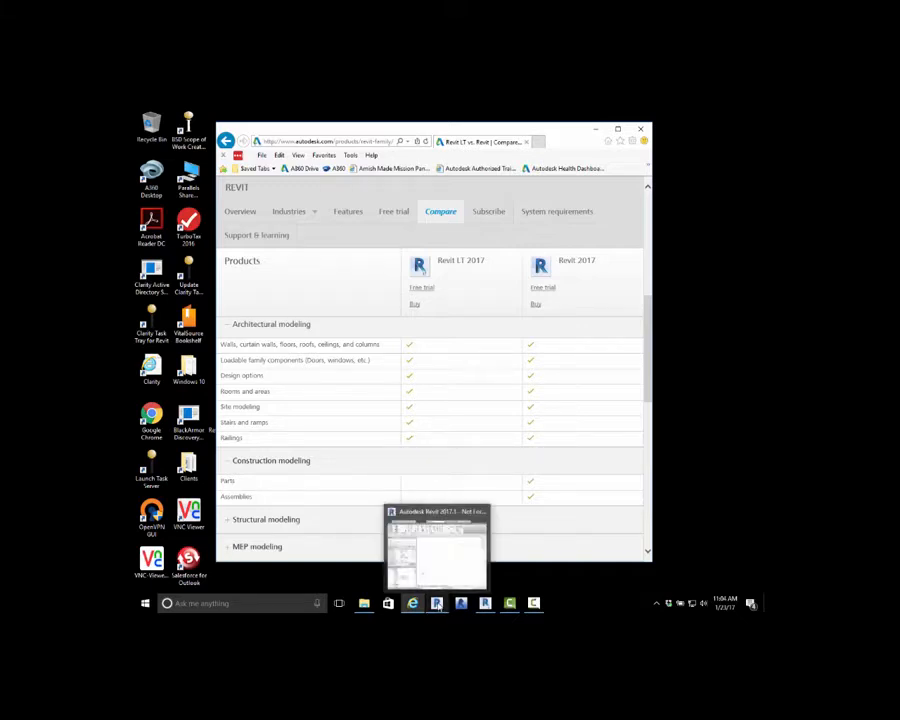
- Switch to Revit and reposition the Project2 window, and minimize the 3D view of Modern-Hotel-Final in Revit LT
click(437, 604)
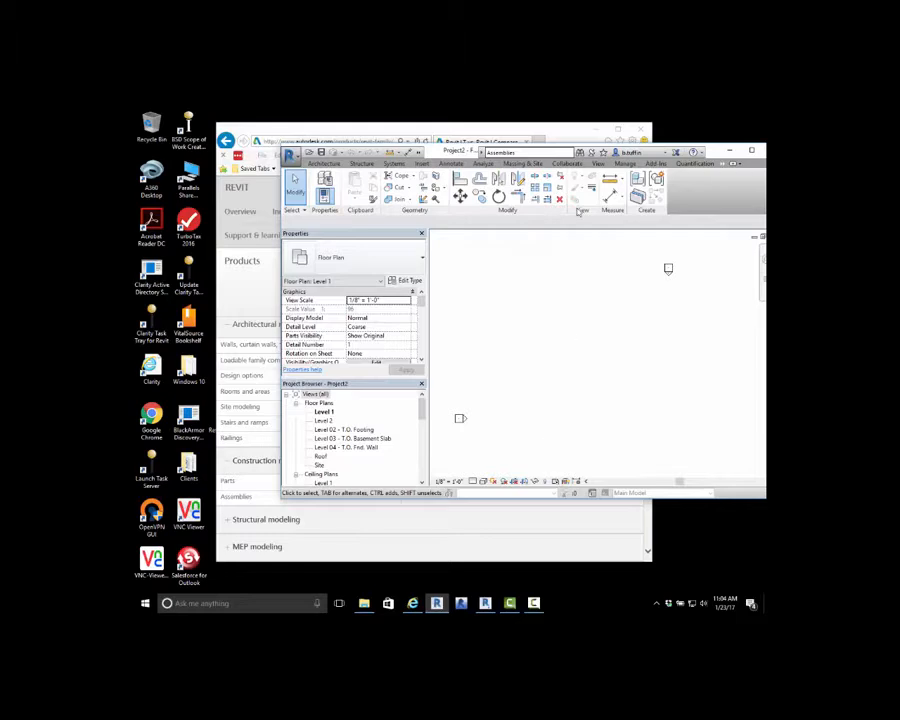
drag(443, 151, 345, 143)
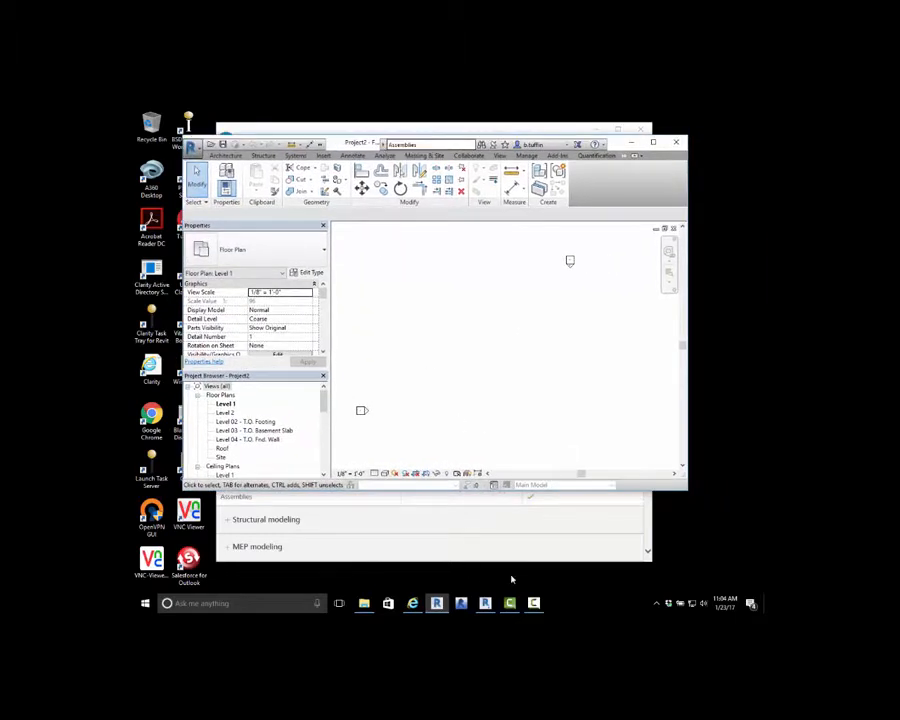
click(485, 603)
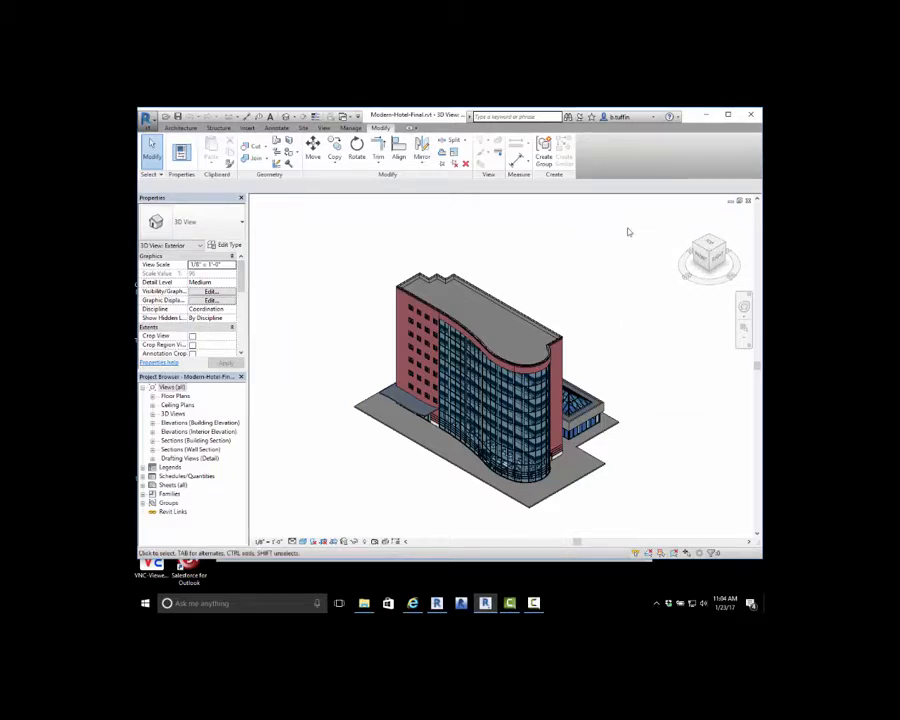
click(730, 201)
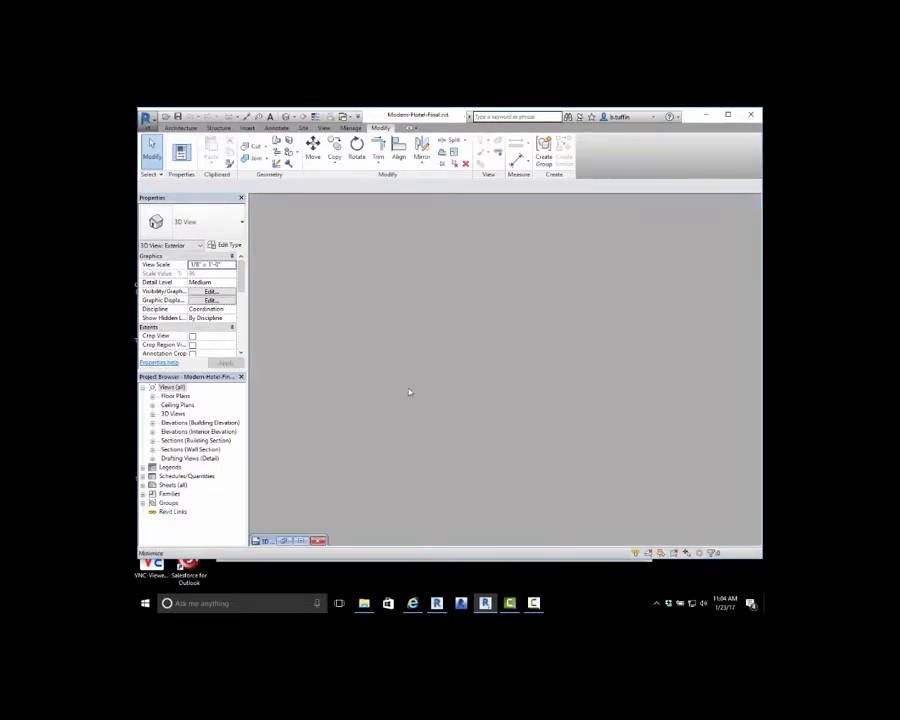
- Create a new project in Revit LT from the Architectural Template
click(153, 121)
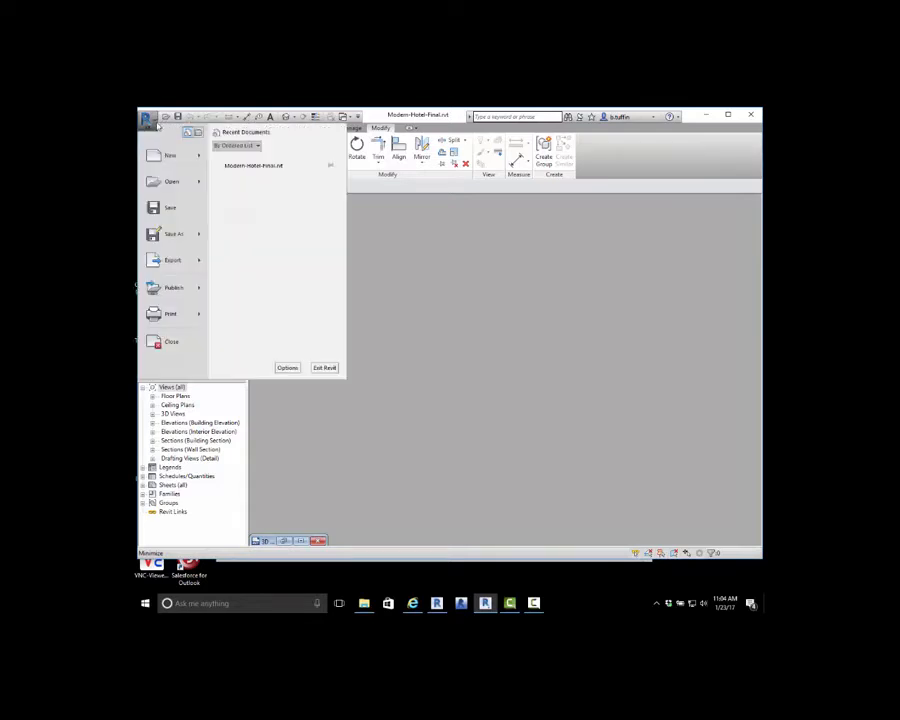
mouse_move(199, 159)
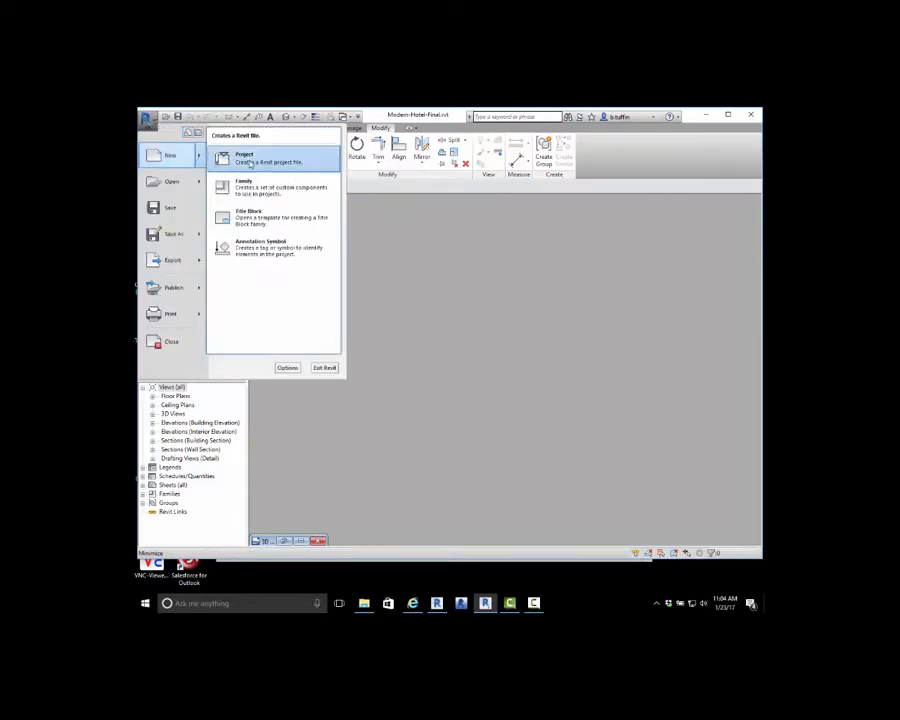
click(250, 155)
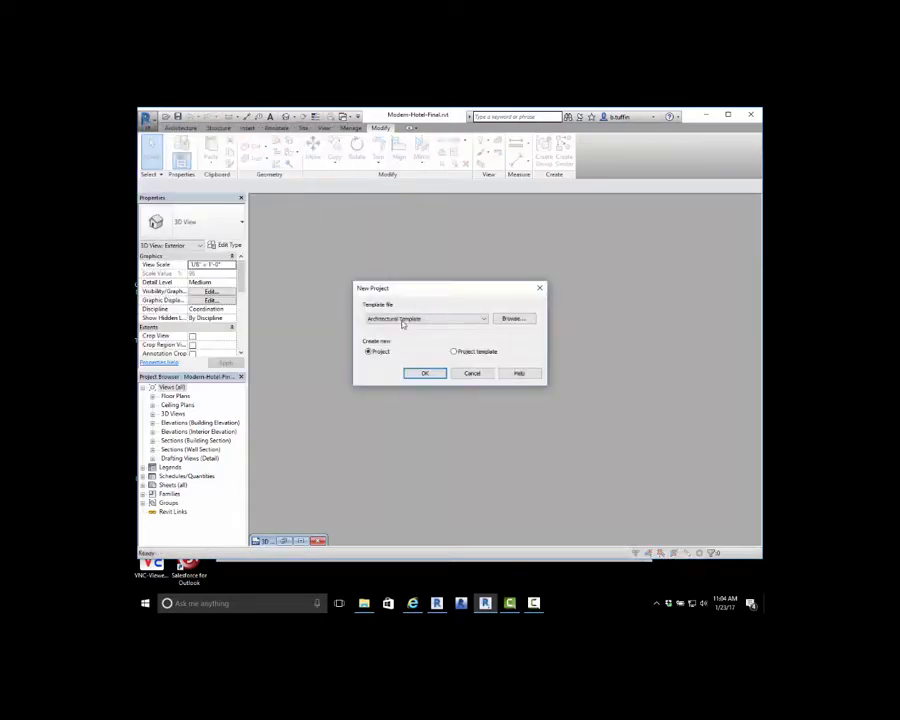
click(424, 373)
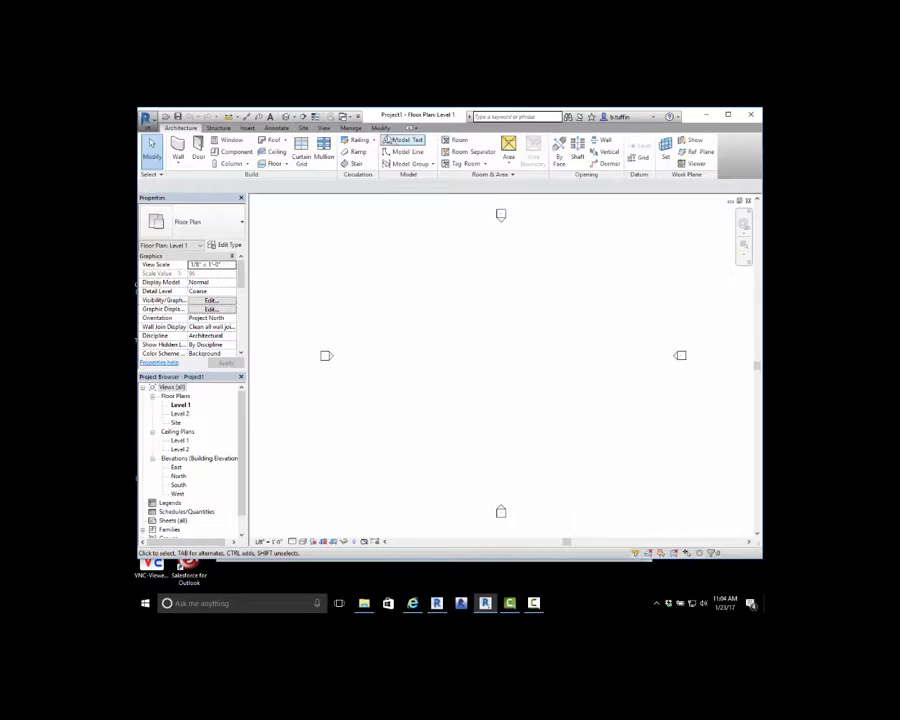
- Show Project1's Modify tools and arrange the widened Project2 window of Revit directly below them for comparison
click(381, 128)
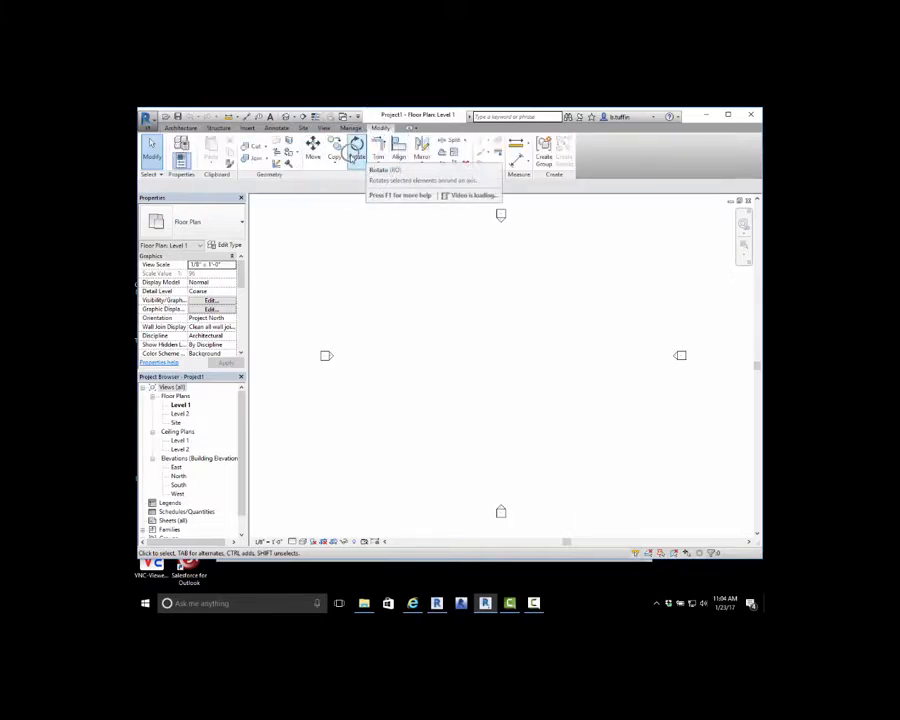
click(436, 601)
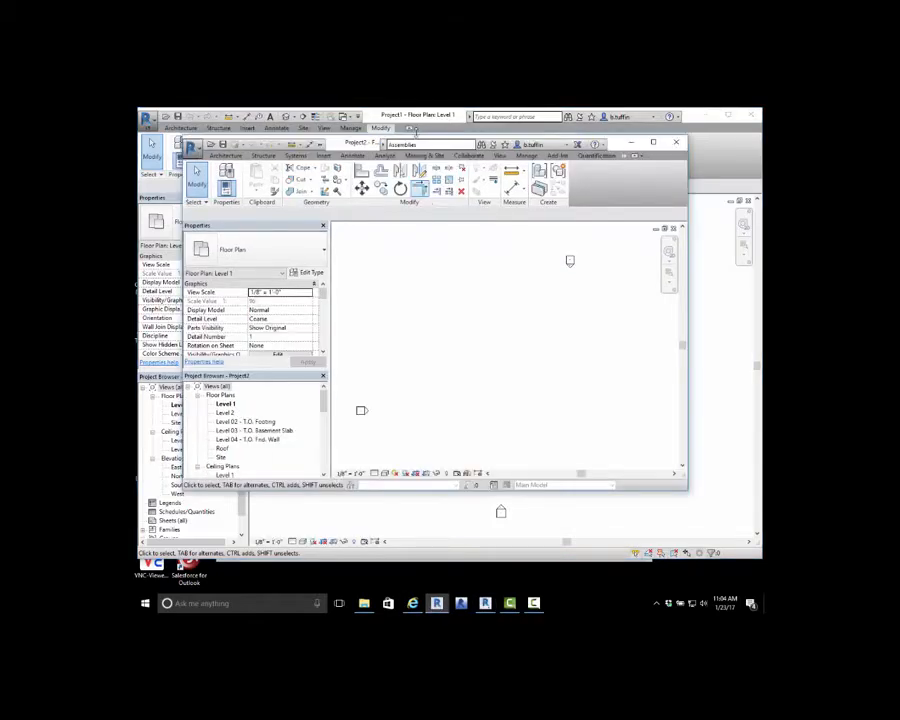
drag(364, 146, 316, 207)
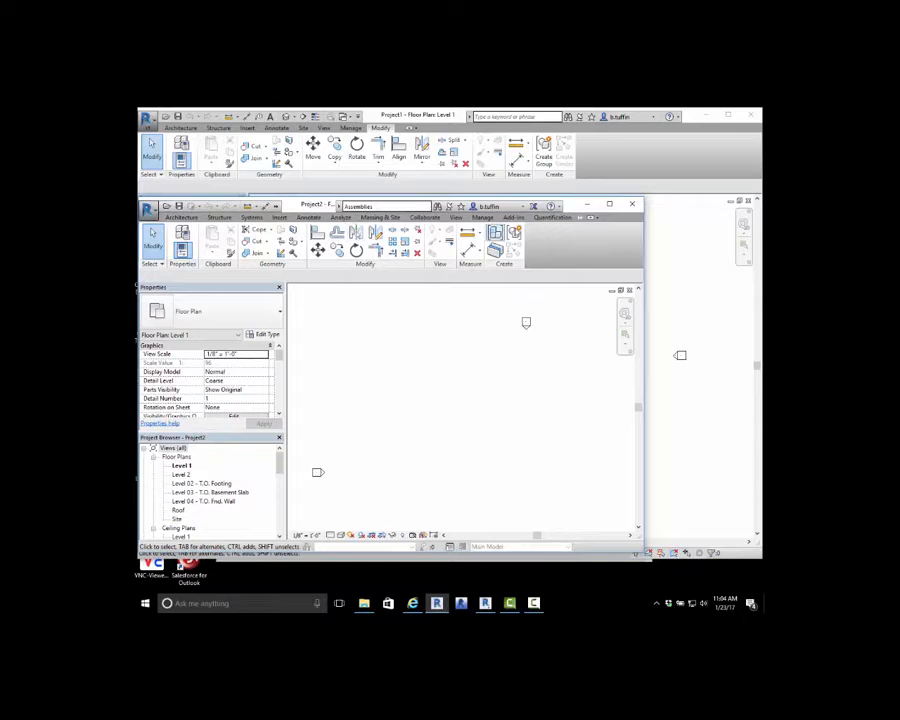
drag(645, 237, 745, 237)
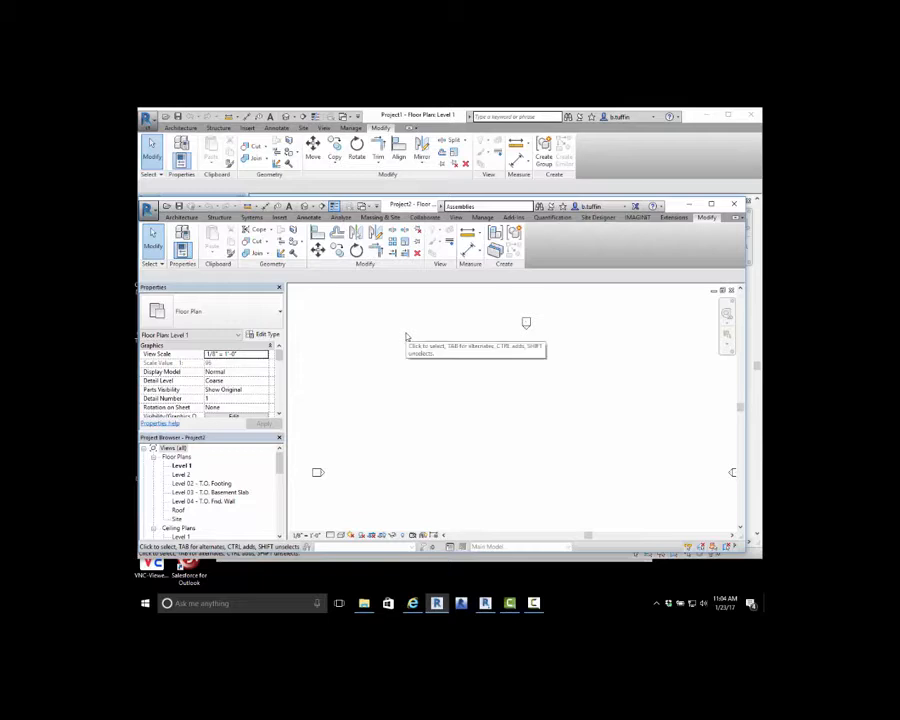
- Place one 32' Construction Trailer component in the Level 1 floor plan of Project2
click(182, 217)
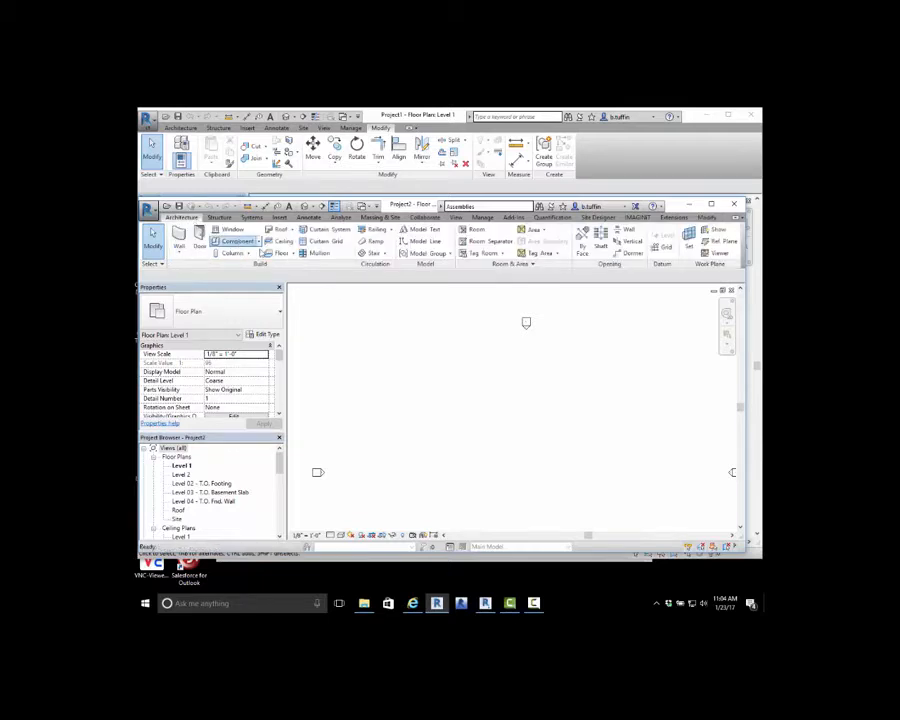
click(239, 244)
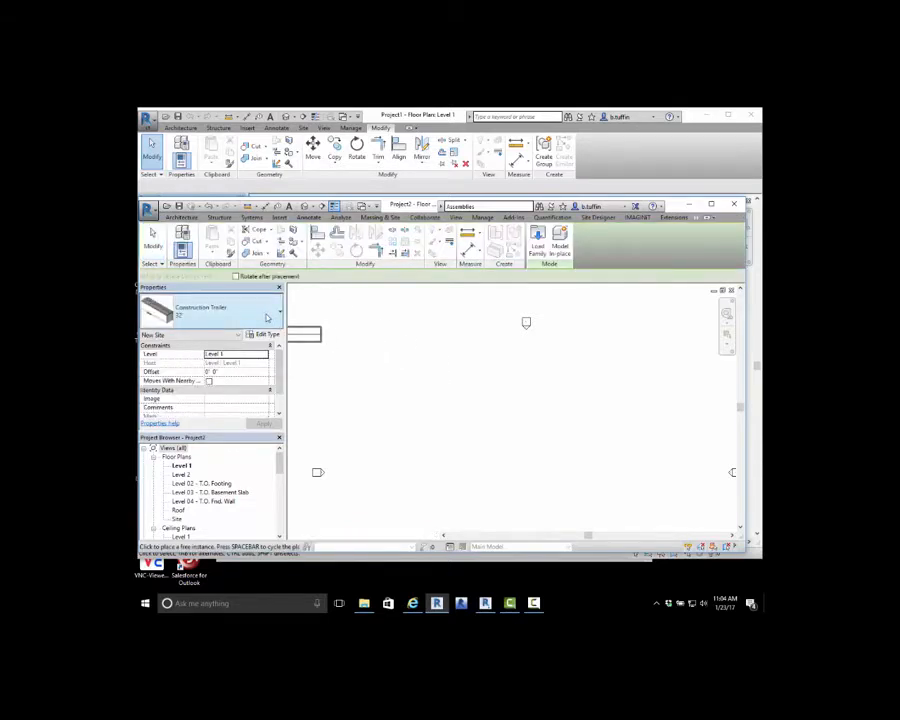
click(267, 318)
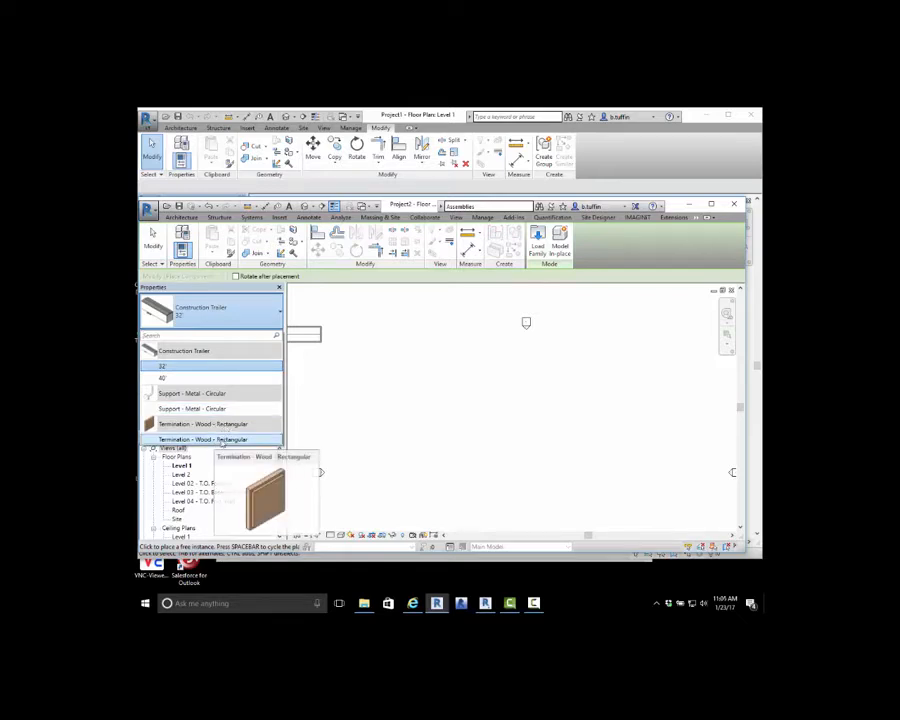
click(225, 440)
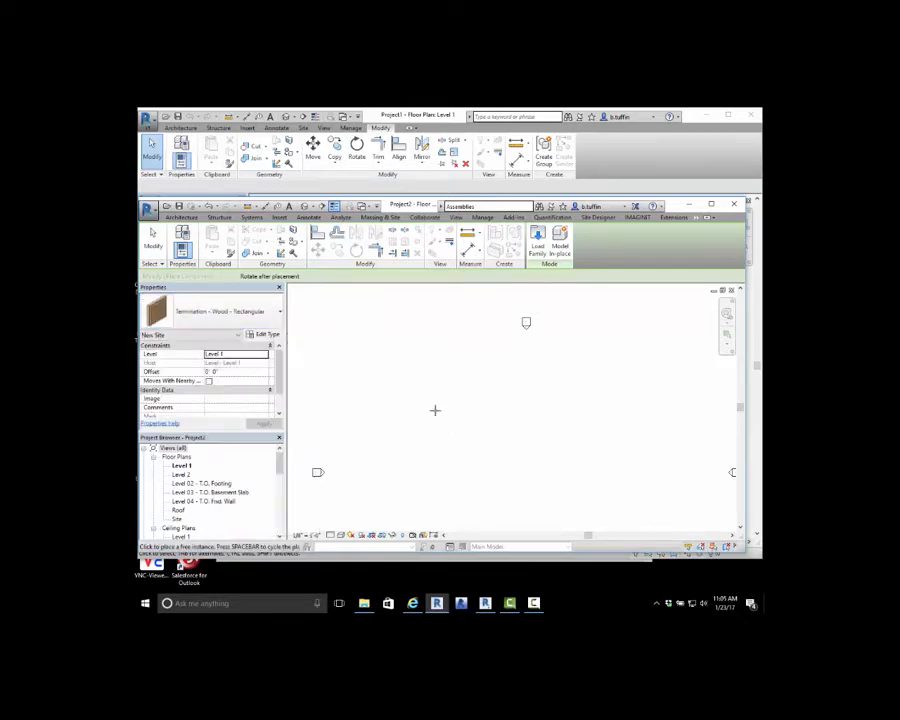
click(249, 314)
scroll(249, 331, up, 1)
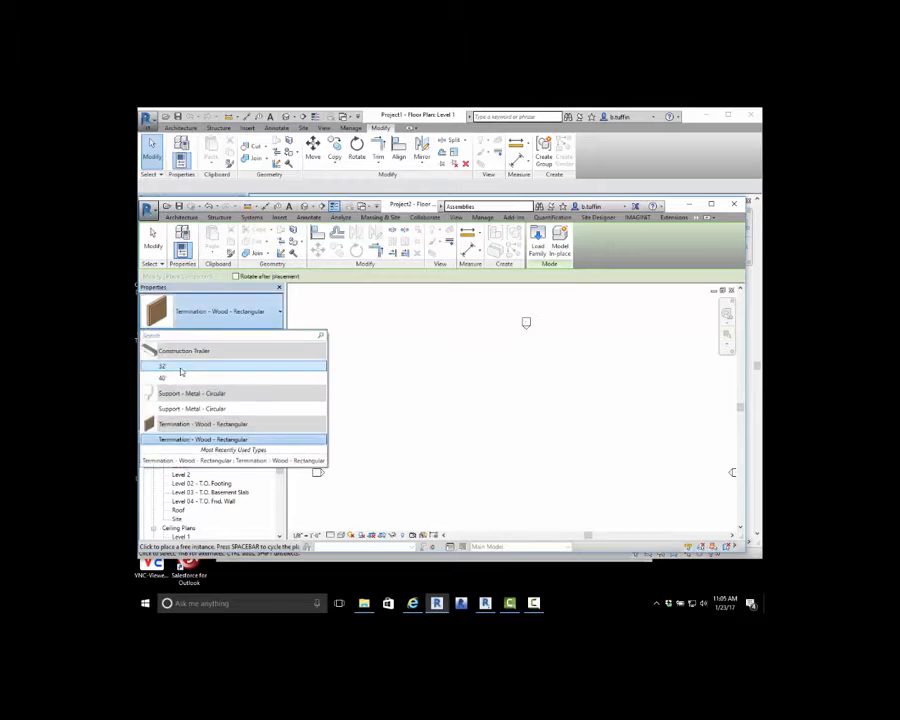
click(181, 368)
click(413, 366)
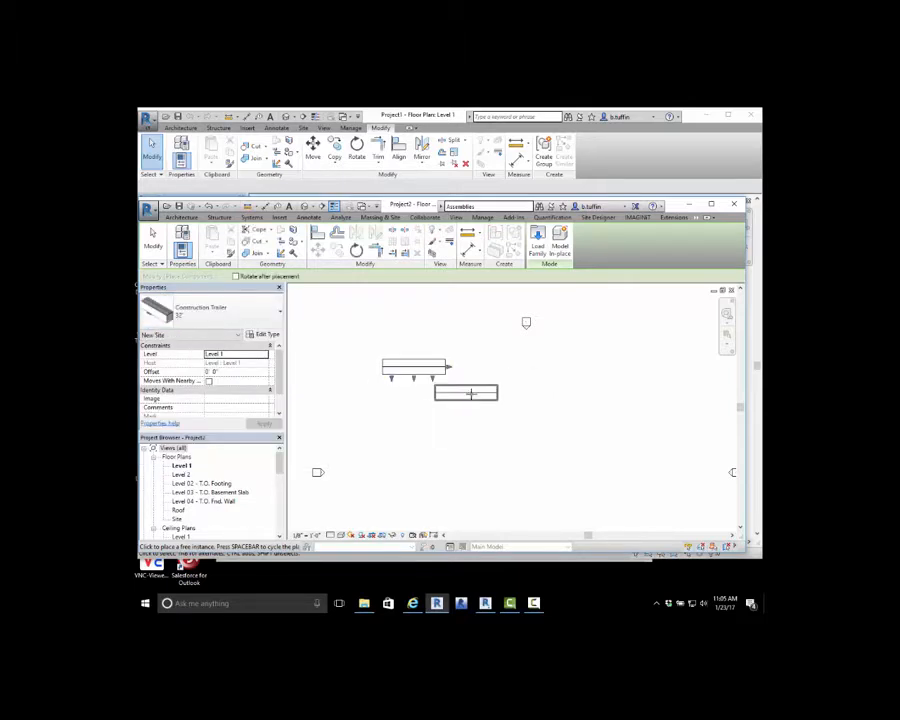
key(Escape)
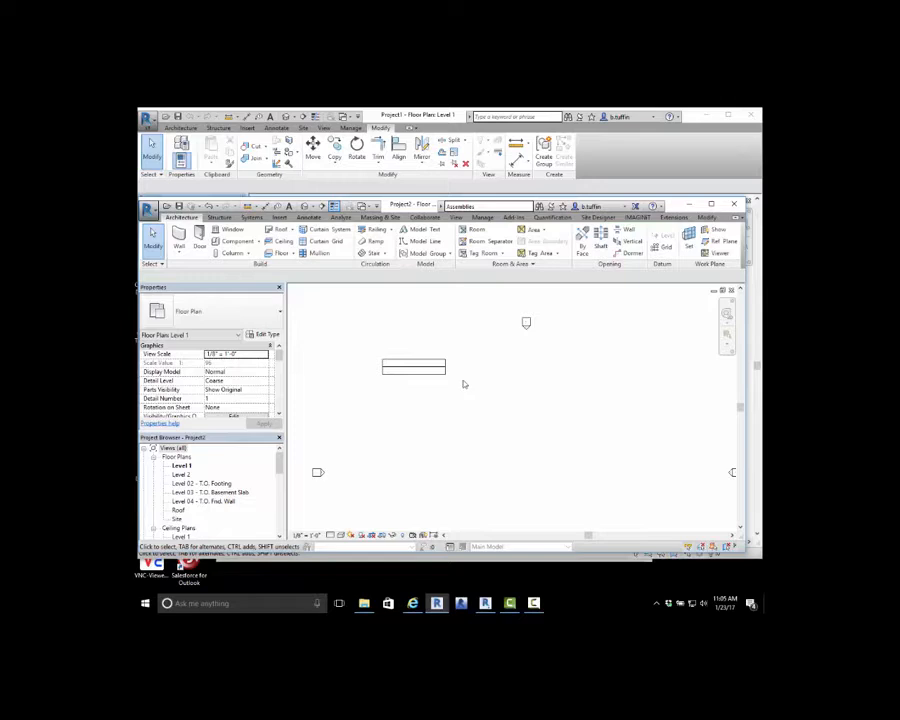
- Array the construction trailer downward as a grouped linear array of 4, with the spacing set to the 2nd item
click(433, 374)
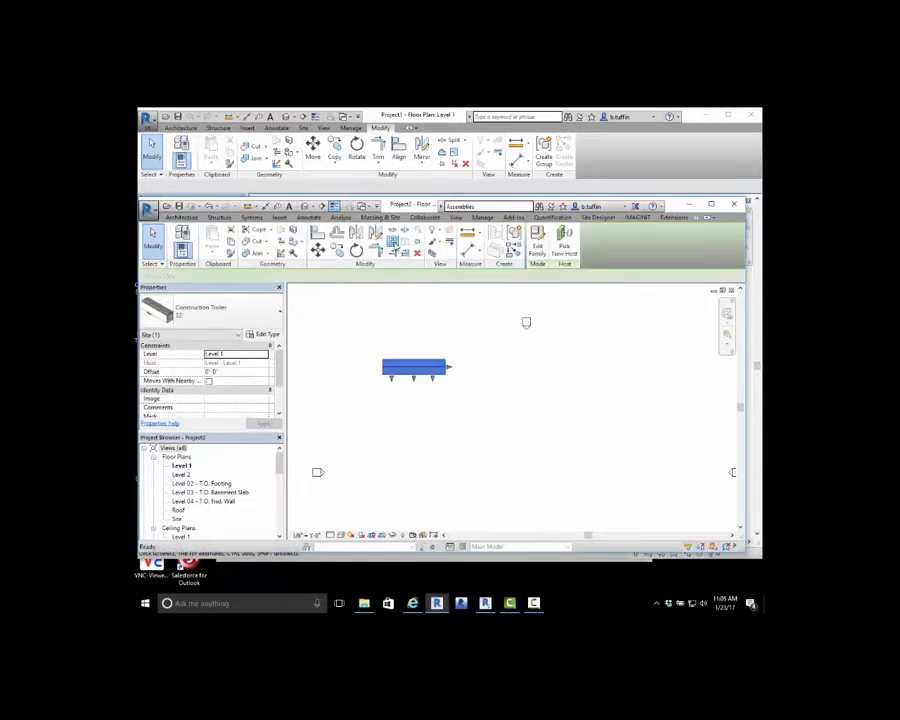
click(393, 244)
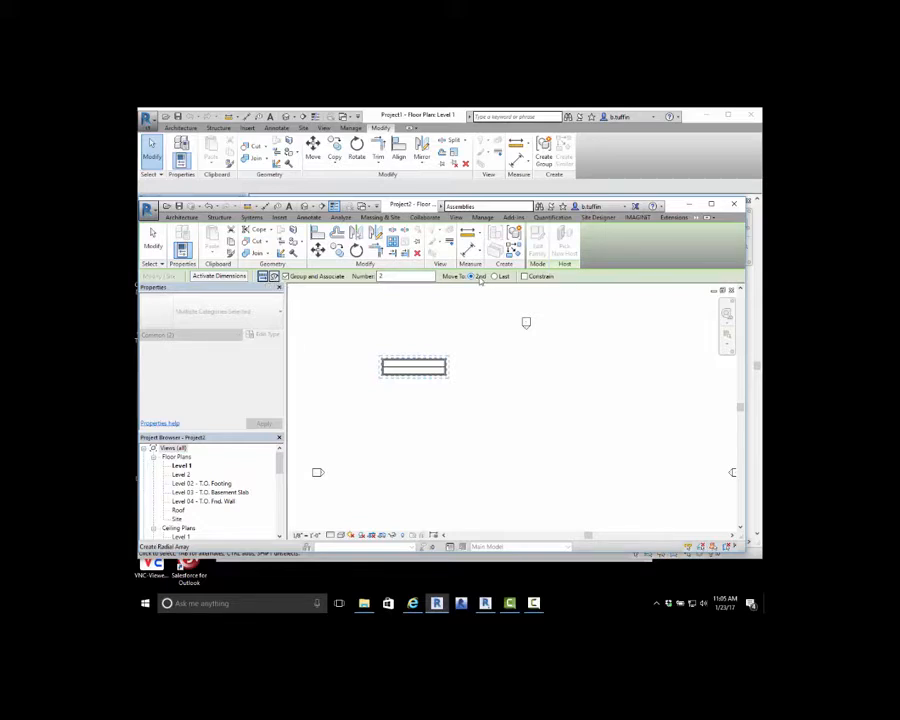
drag(408, 276, 356, 277)
text(4)
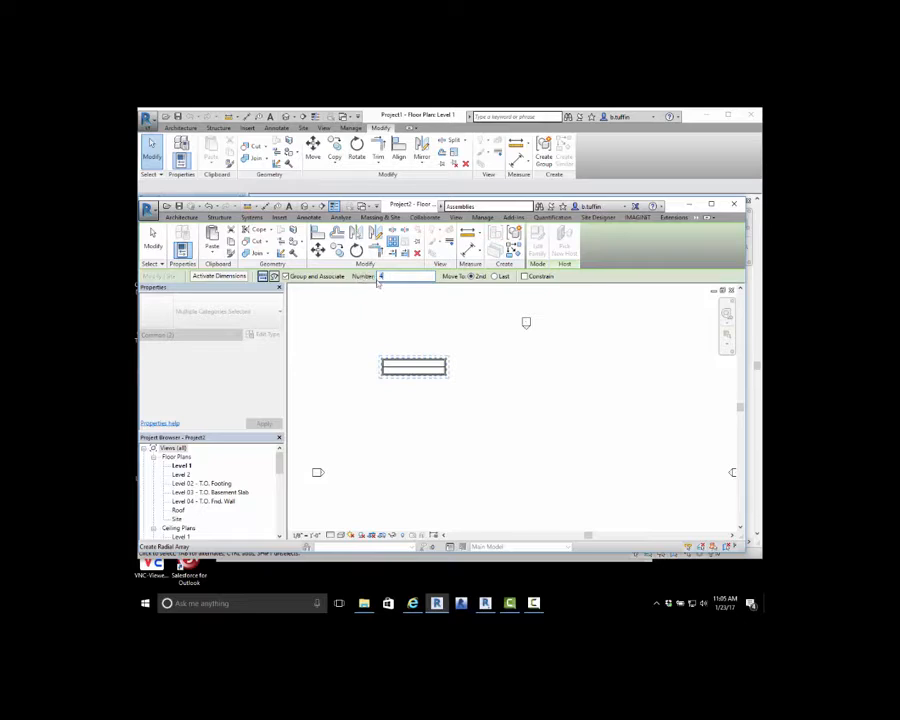
click(478, 358)
click(478, 390)
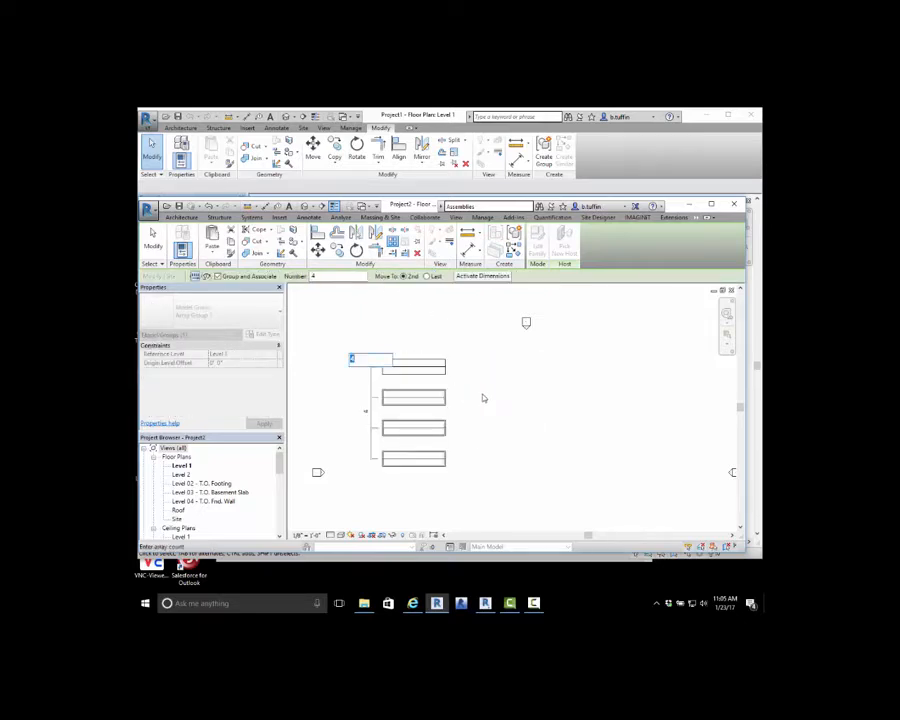
key(Return)
key(Escape)
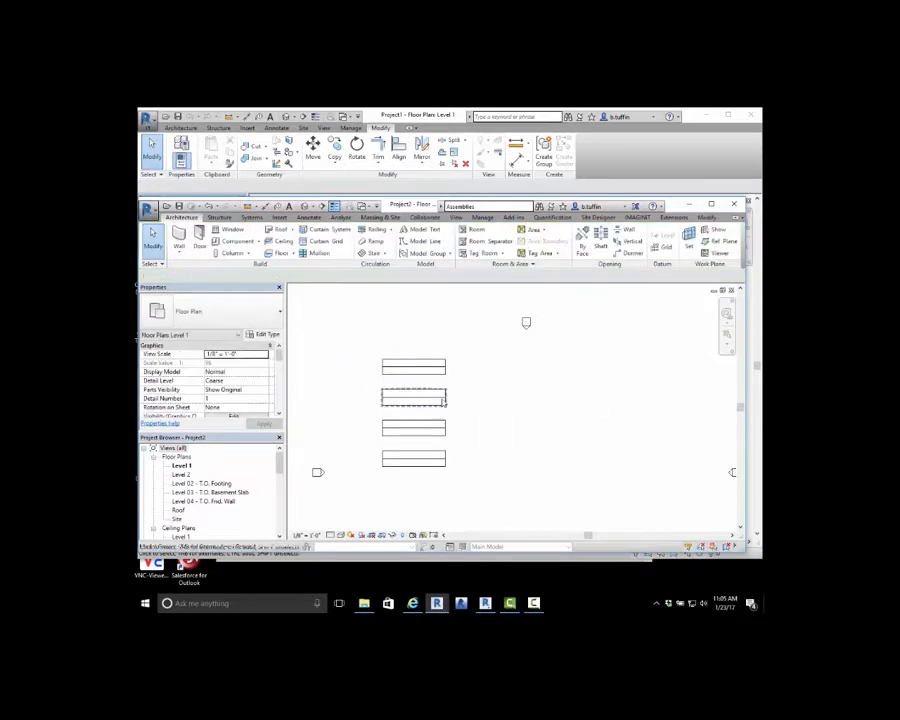
- Widen the trailer array's spacing by moving its second group down, and set the array count to 5
click(441, 400)
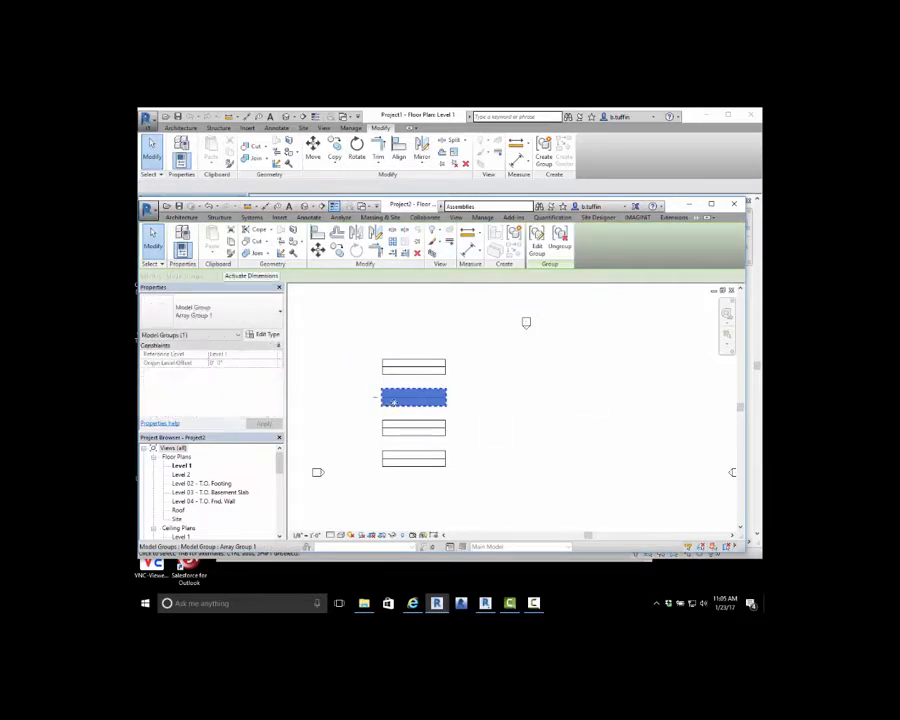
drag(395, 400, 390, 421)
click(367, 422)
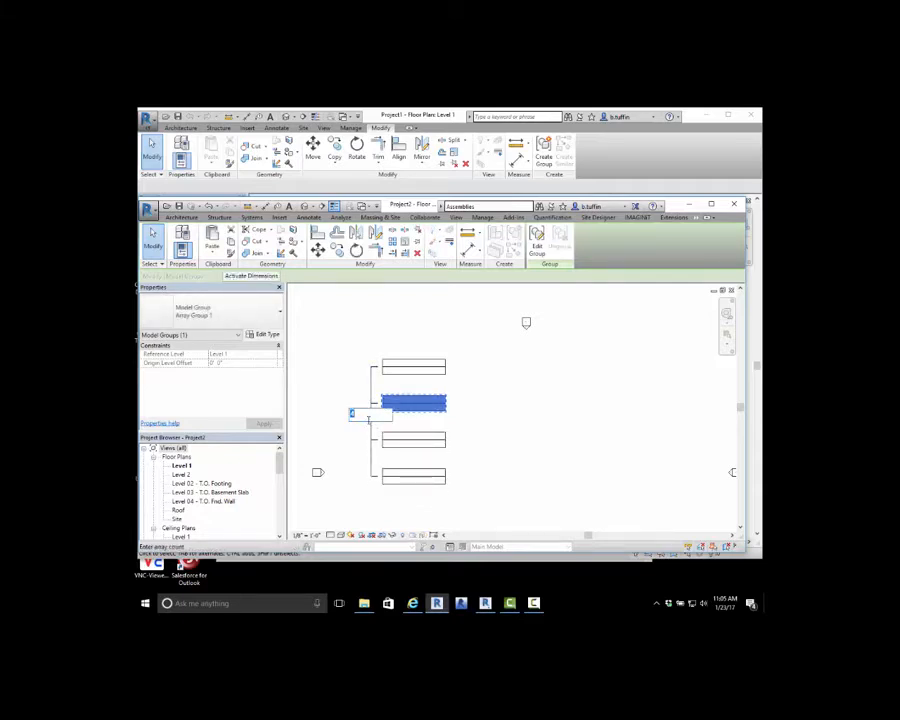
text(5)
key(Return)
middle_drag(508, 416, 514, 386)
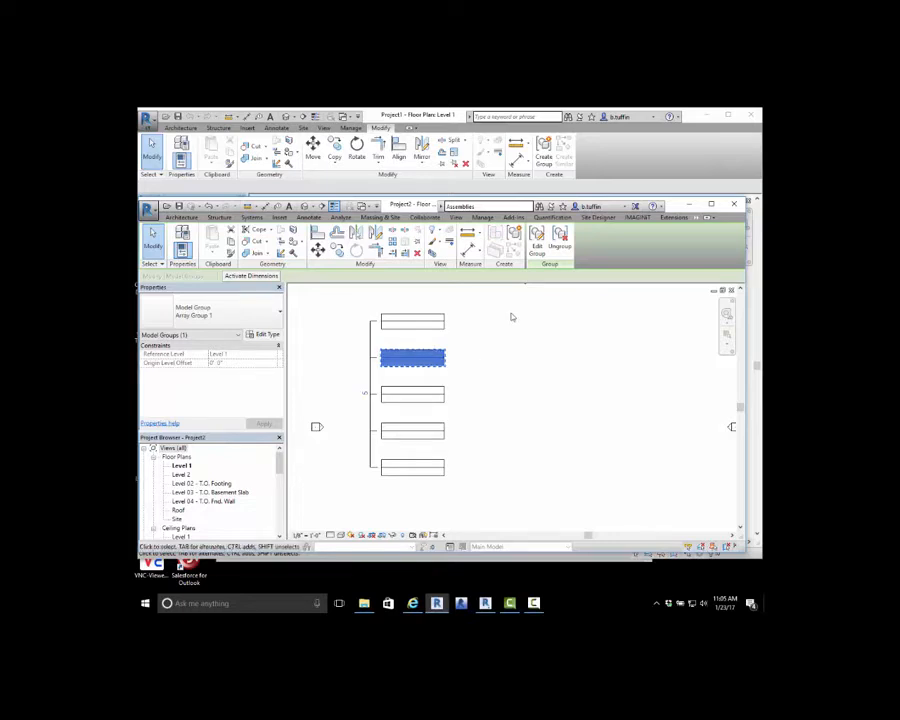
- Switch to Internet Explorer to examine the Parts and Assemblies rows under Construction modeling, and return to Revit LT
click(670, 162)
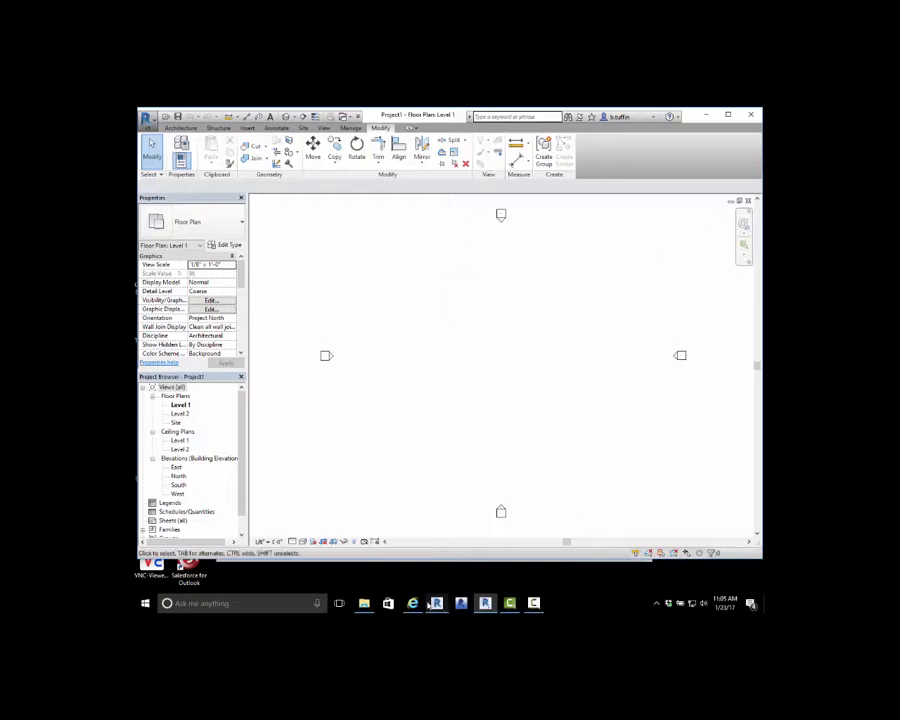
click(412, 603)
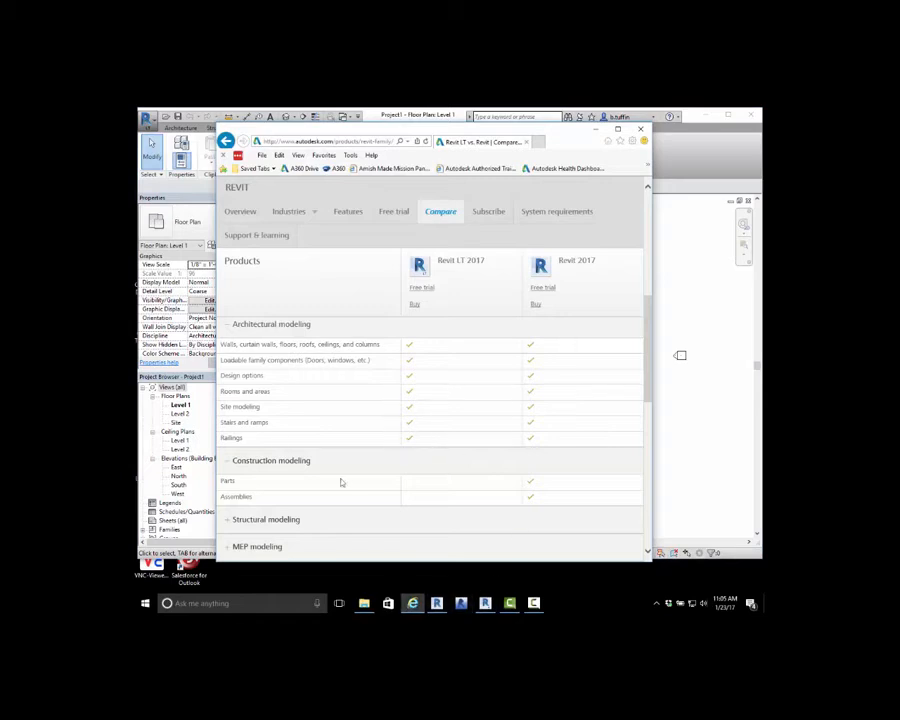
key(ctrl)
key(ctrl)
click(690, 453)
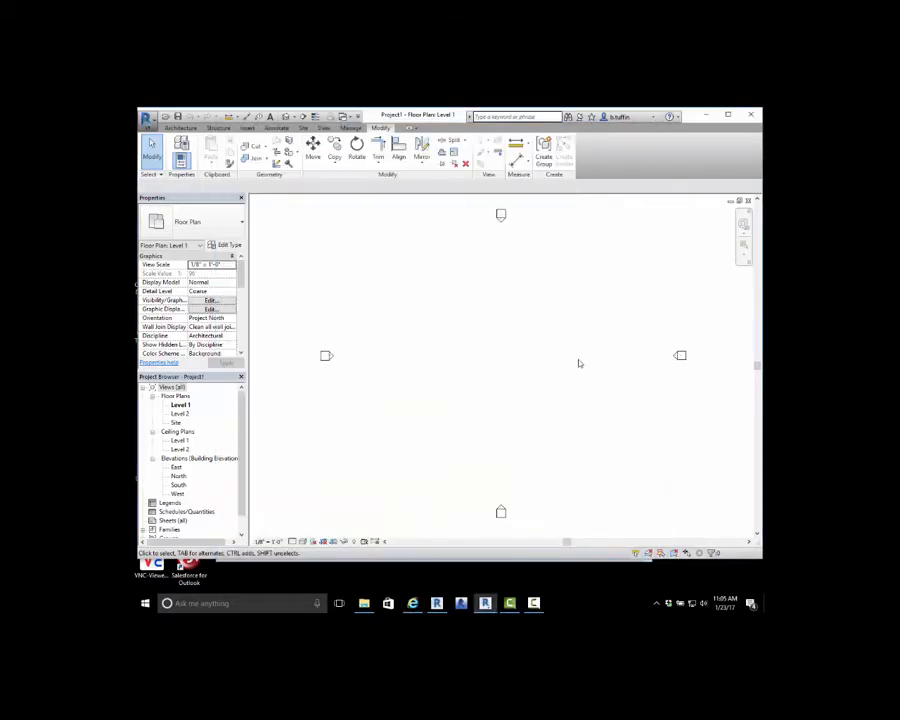
- Switch back to Project2 in Revit and delete all the arrayed construction trailers
click(436, 603)
click(496, 438)
drag(467, 474, 416, 318)
key(Delete)
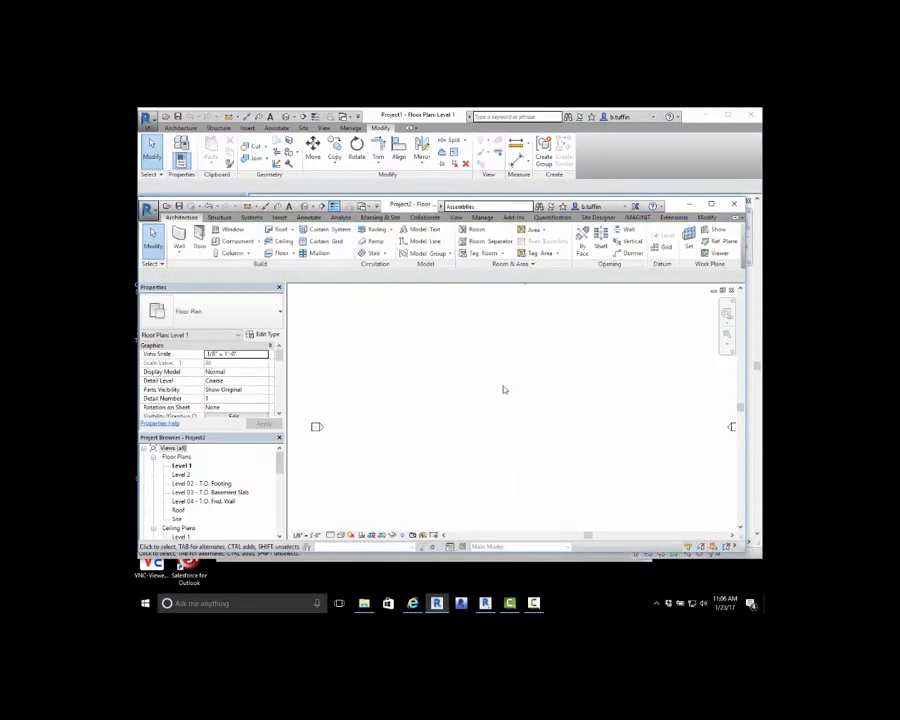
- Draw a vertical Exterior - Brick on Mtl. Stud wall about 18'-6" long on Level 1
key(w)
key(a)
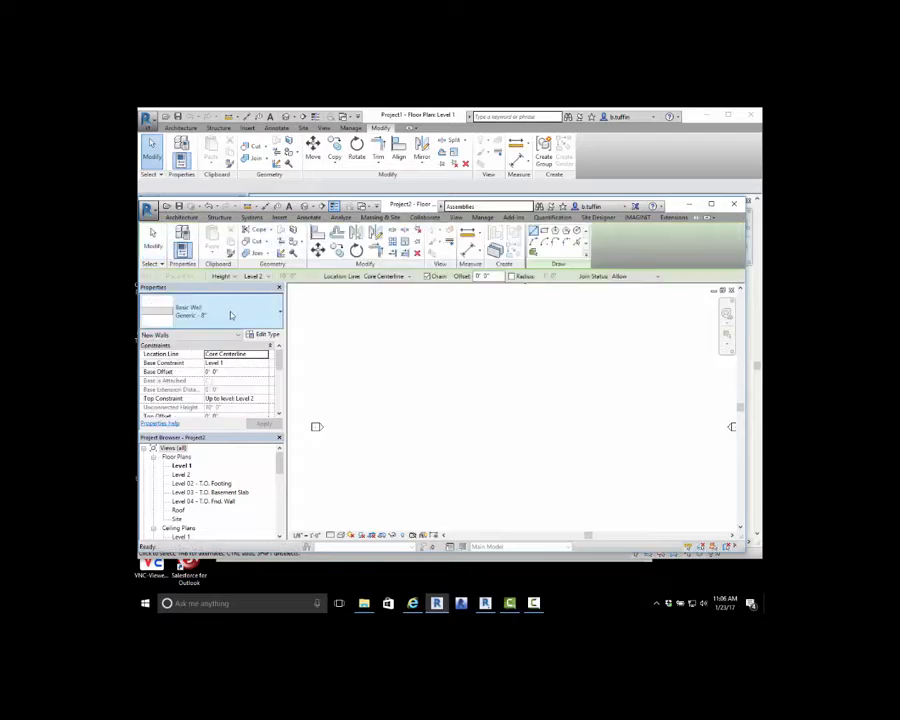
click(230, 312)
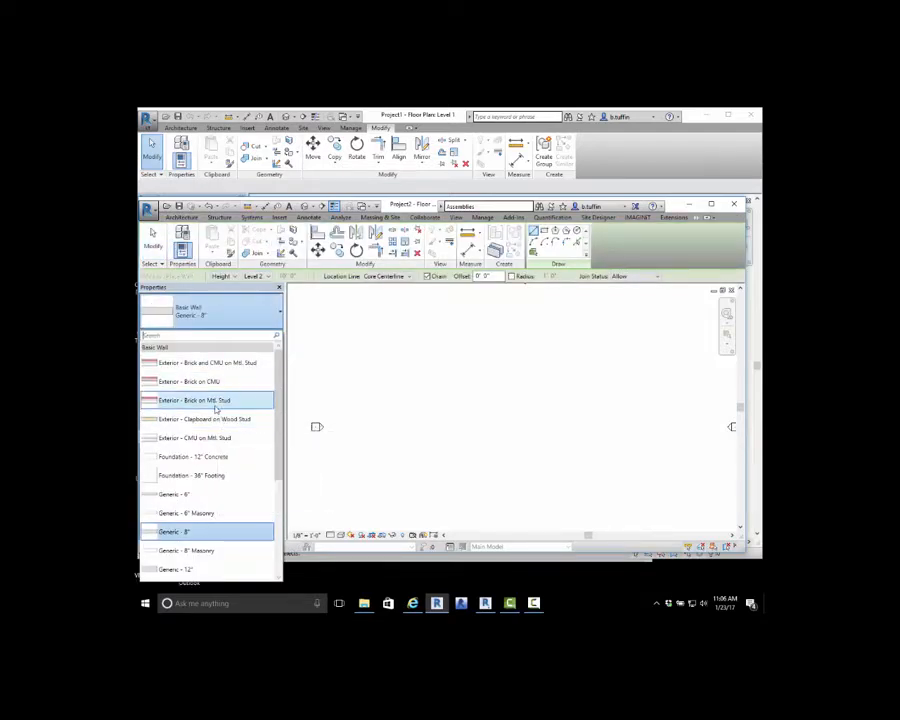
click(215, 401)
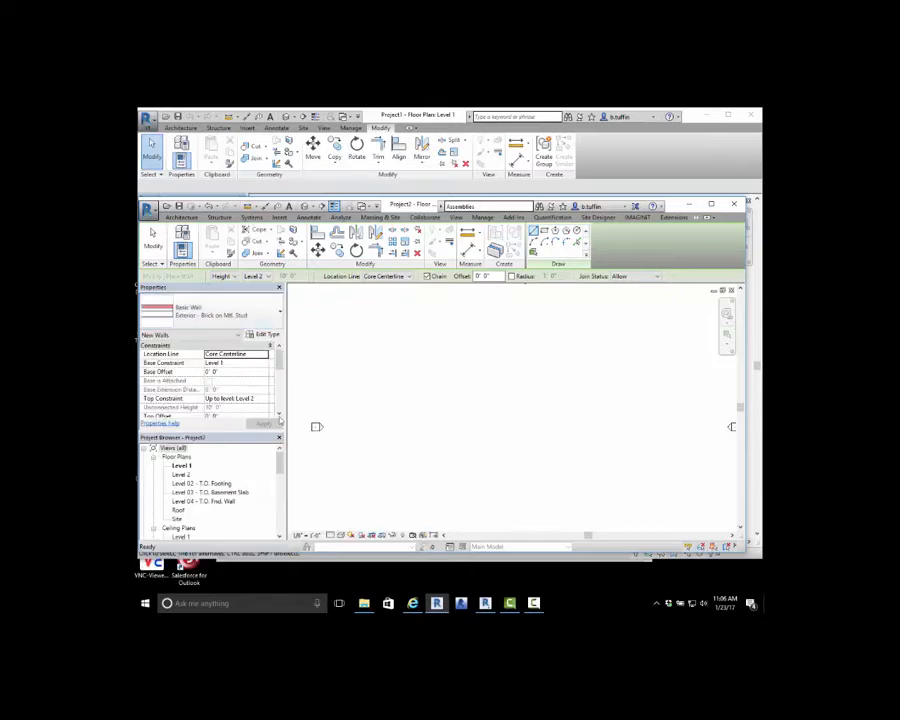
click(426, 432)
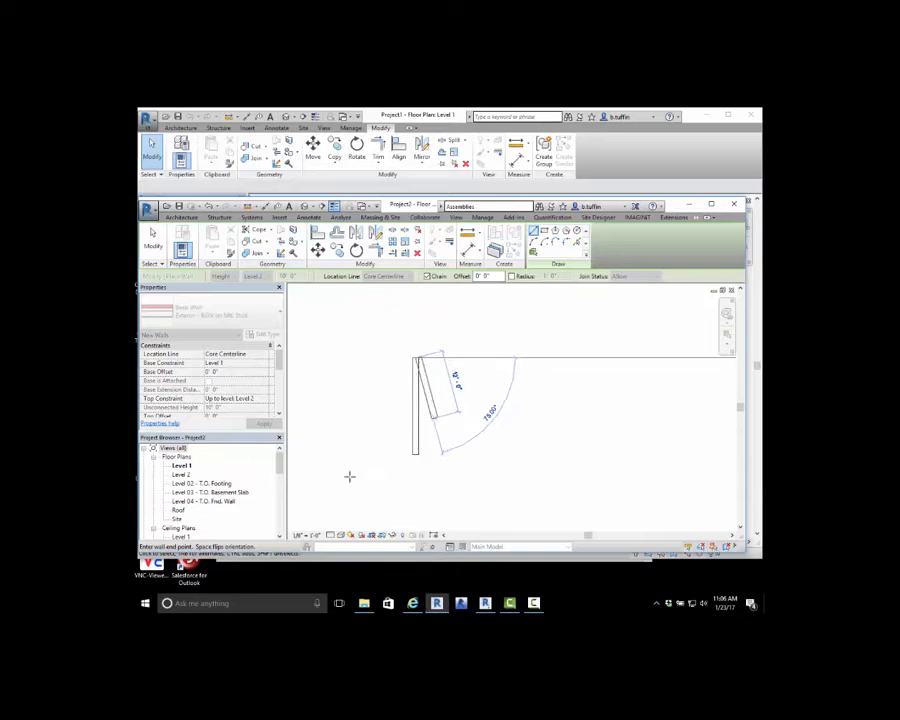
- Set the Level 1 view's detail level to Fine and compare the wall's display with Thin Lines off and on
right_click(331, 528)
click(342, 500)
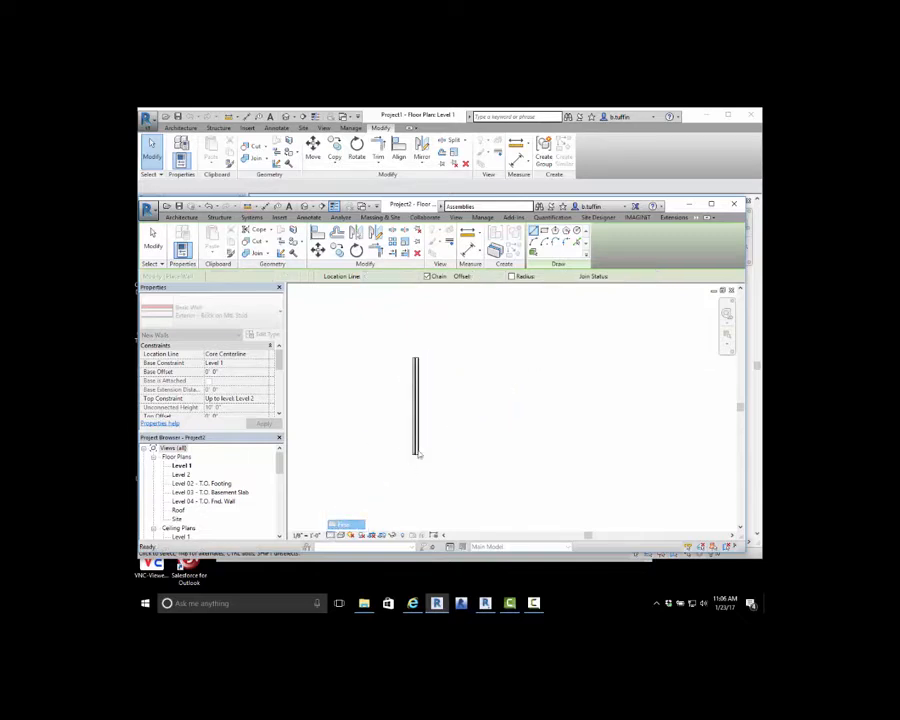
scroll(422, 393, up, 3)
scroll(422, 352, up, 1)
middle_drag(424, 352, 440, 412)
scroll(441, 407, up, 2)
key(Escape)
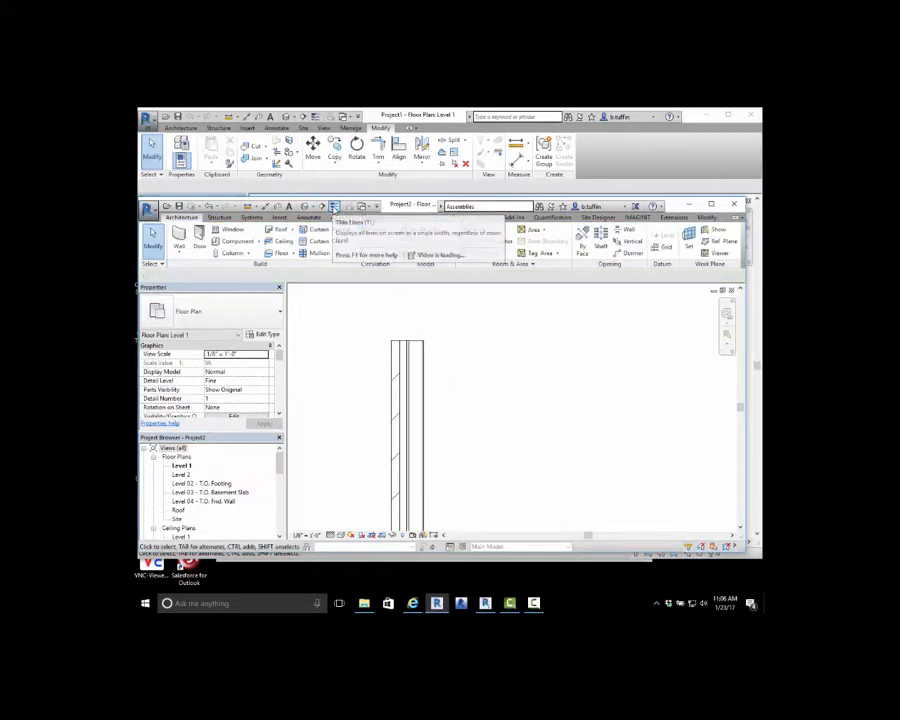
click(334, 206)
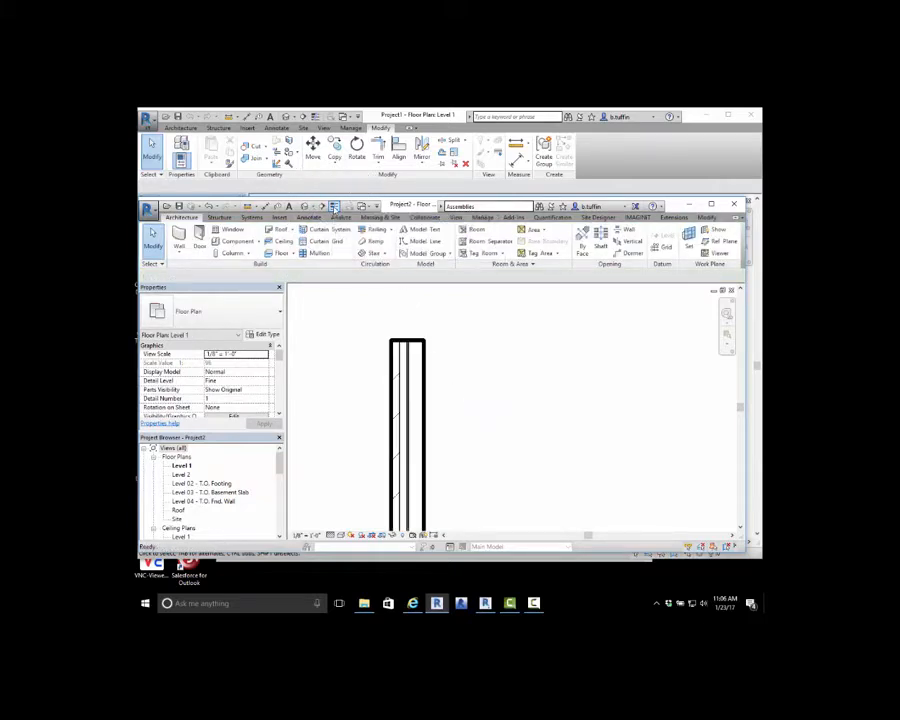
click(334, 206)
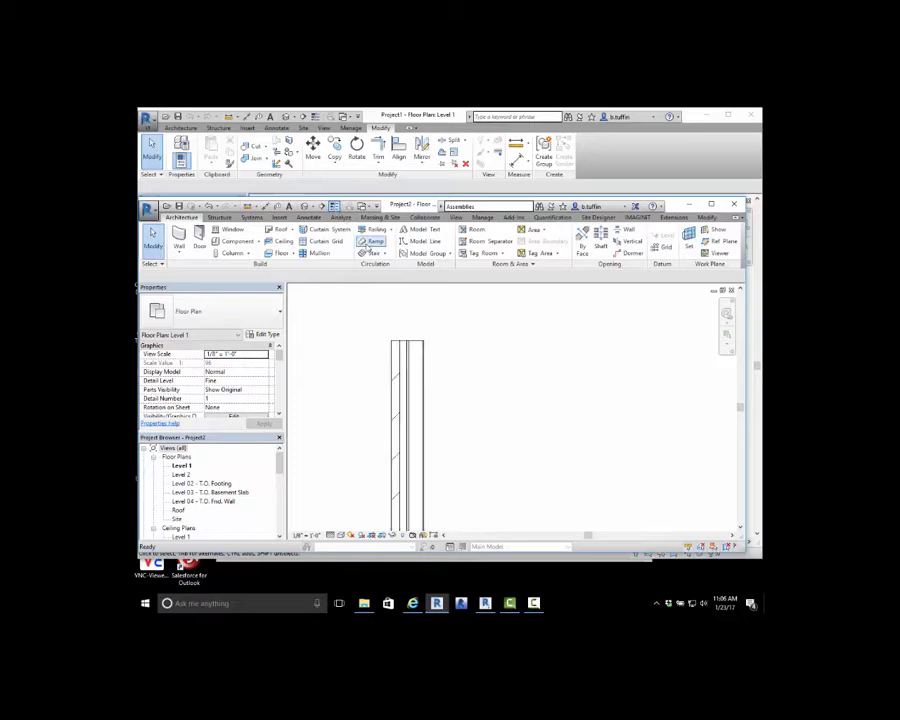
- Create parts from the brick wall's layers and exclude the resulting parts
click(409, 352)
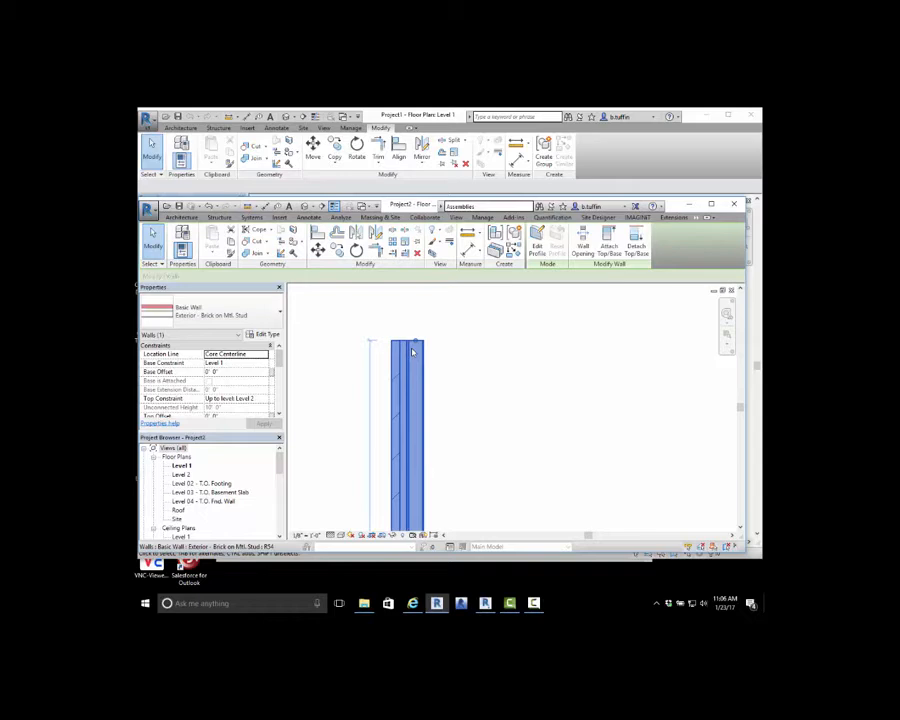
click(410, 345)
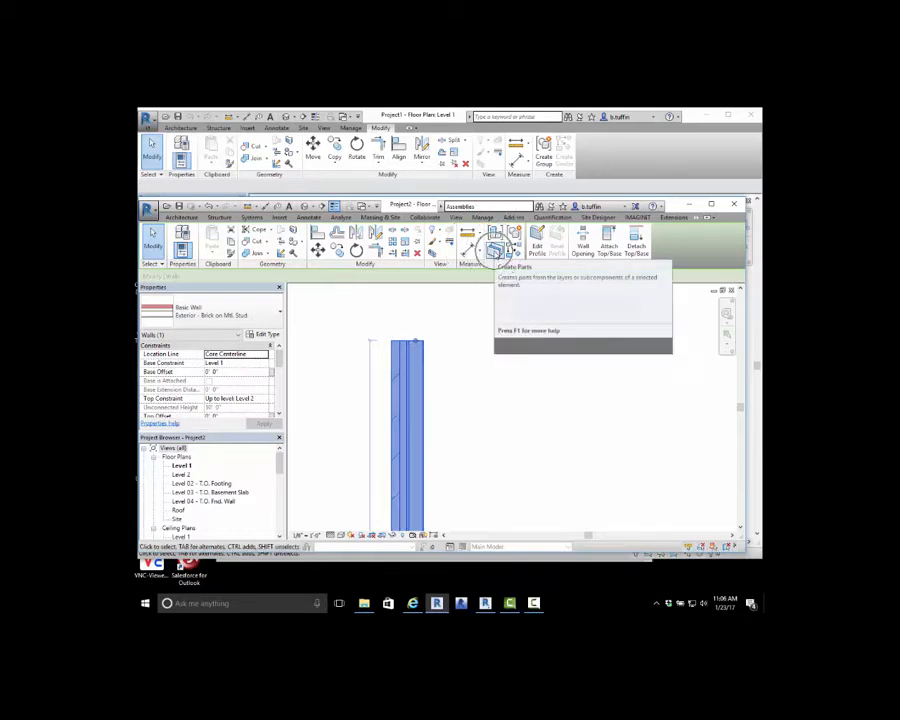
click(458, 347)
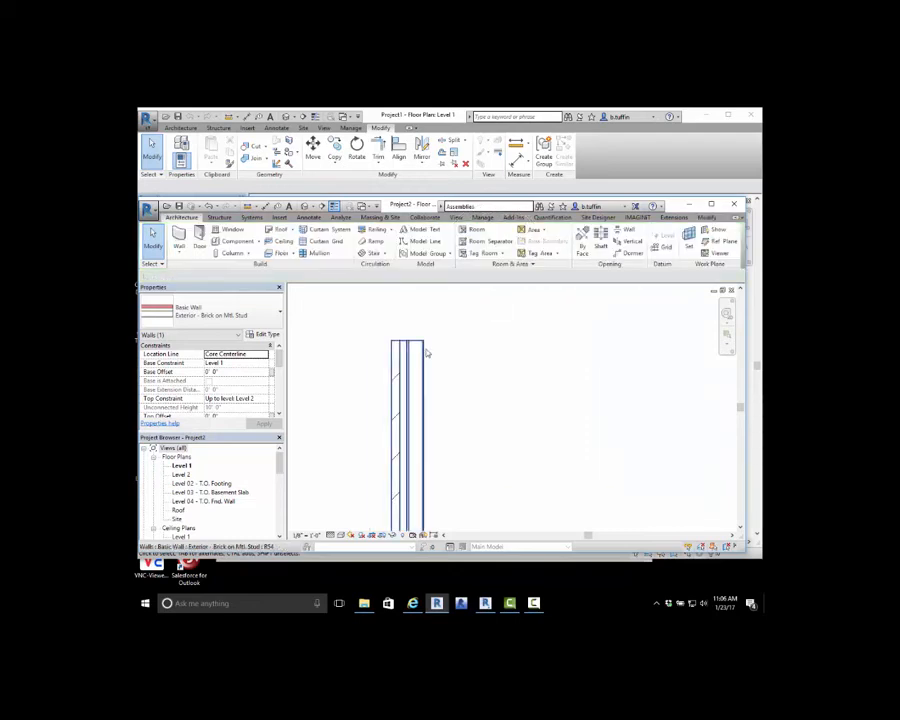
click(424, 351)
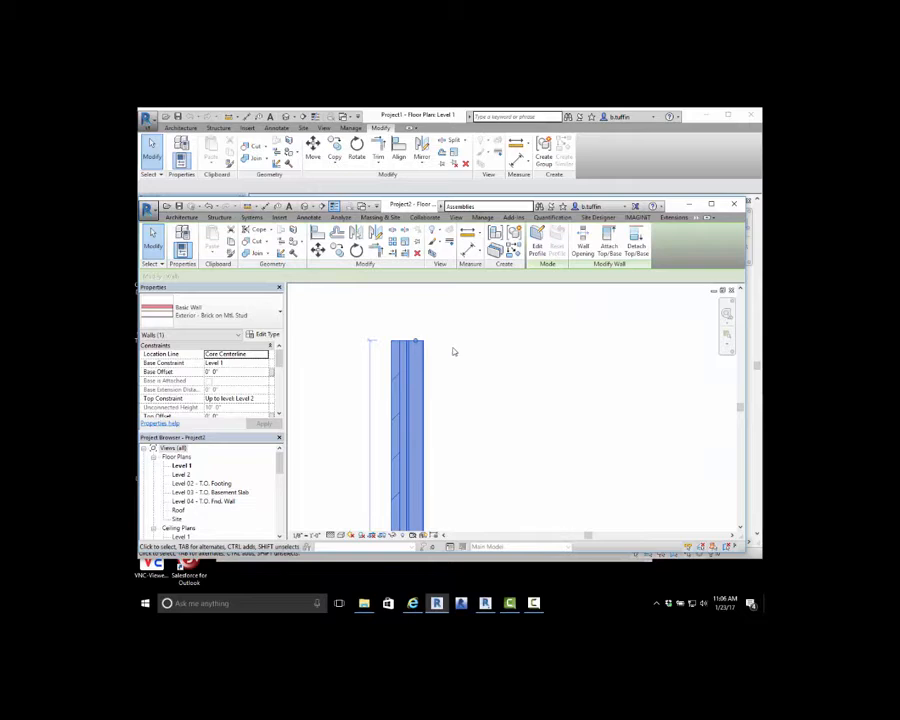
click(513, 238)
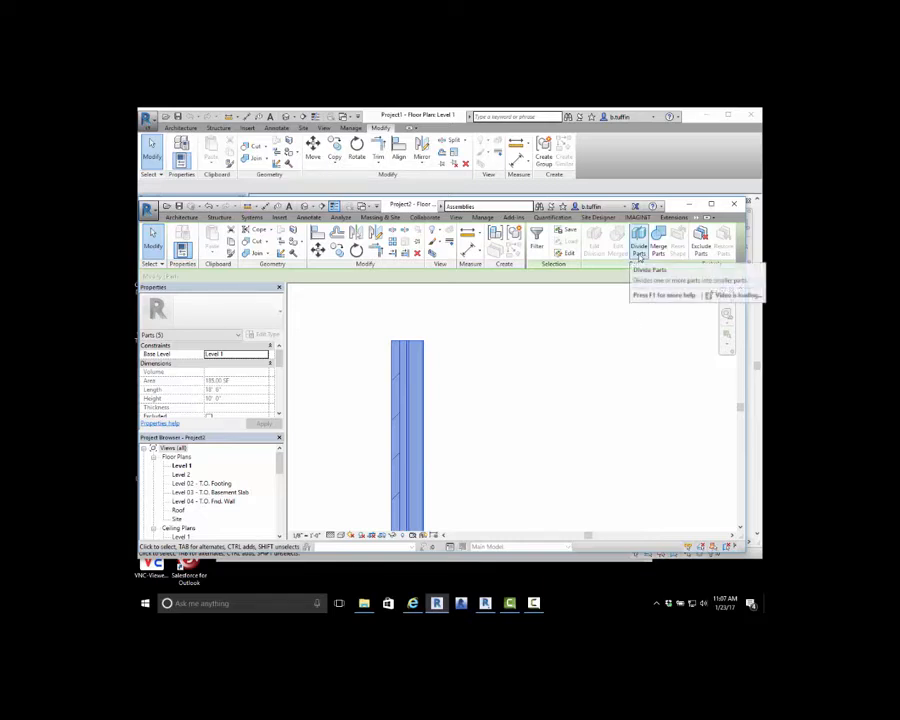
click(701, 238)
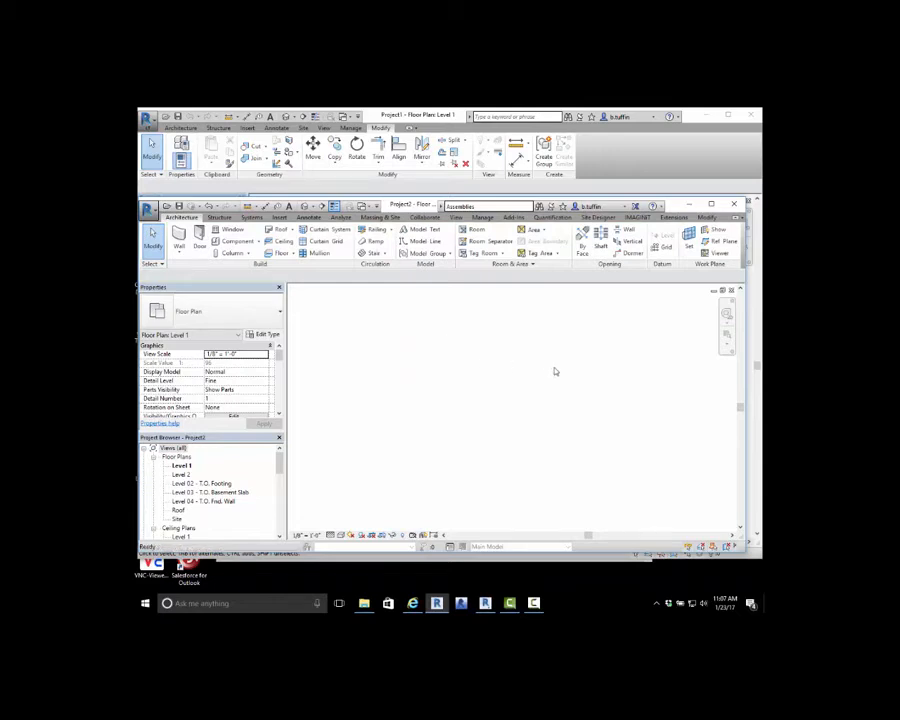
- Switch to Project1 in Revit LT and draw a vertical Exterior - CMU on Mtl. Stud wall about 28'-6" long
click(645, 170)
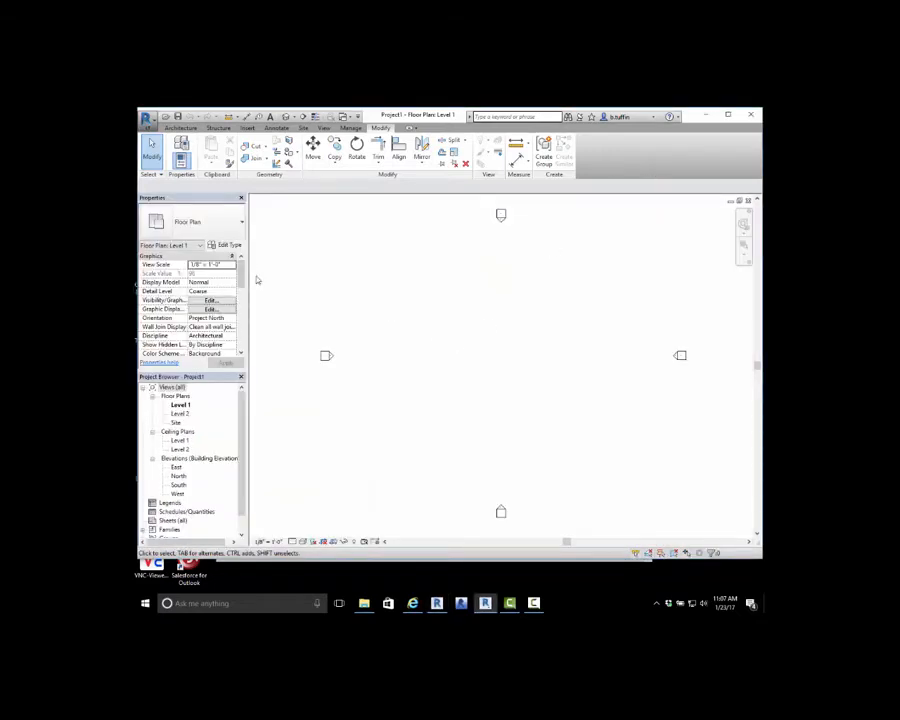
click(181, 128)
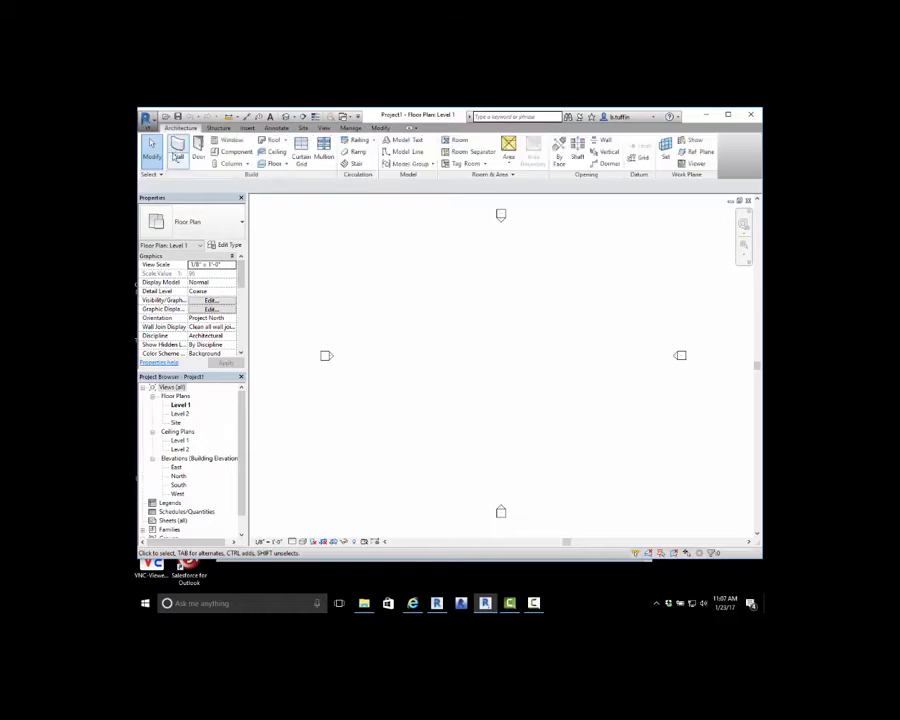
click(177, 150)
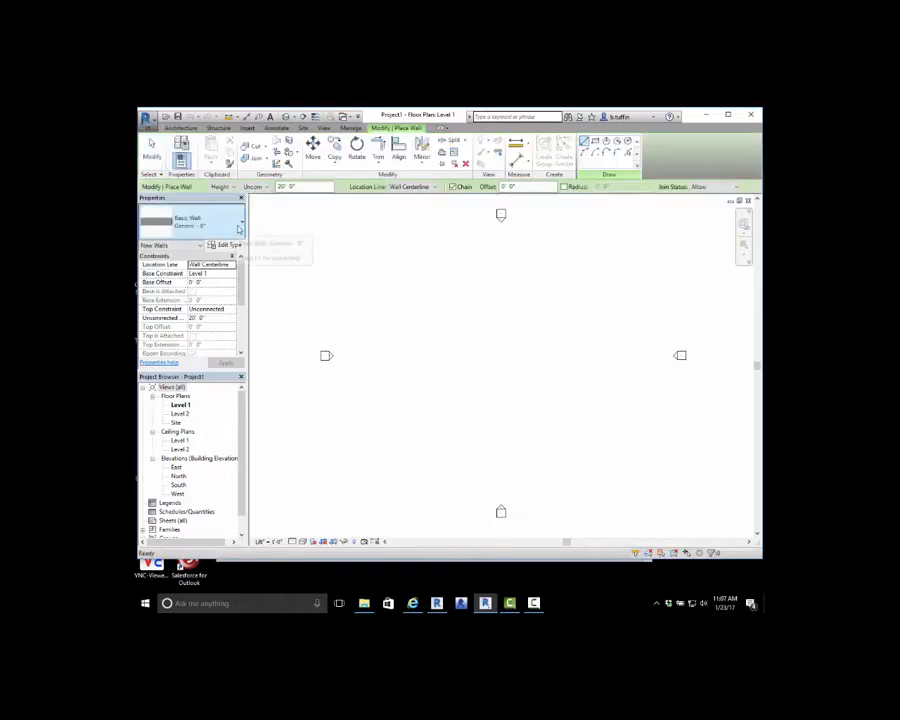
click(238, 228)
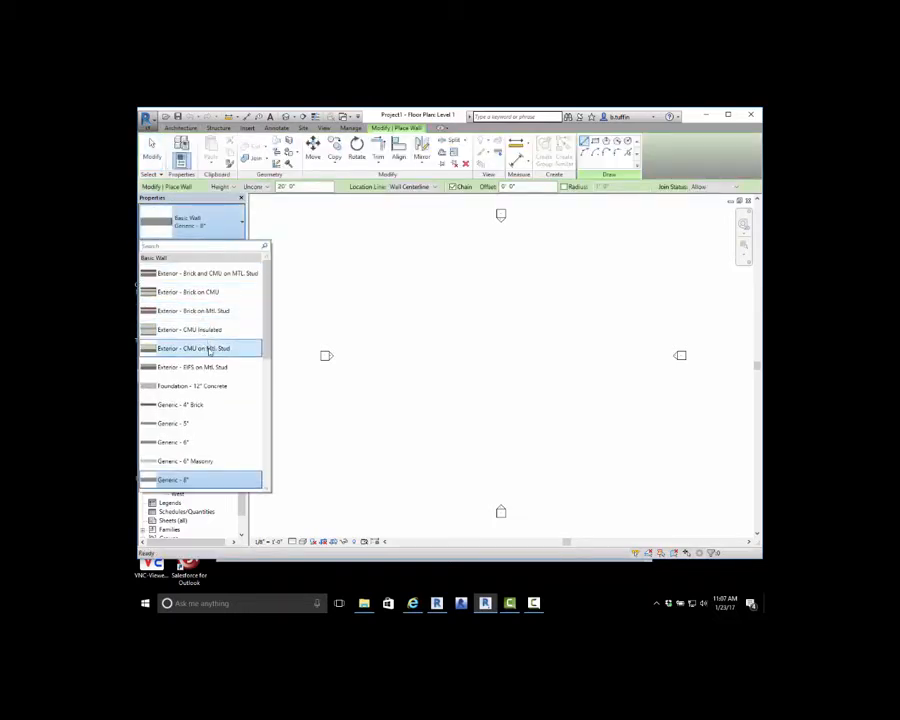
click(209, 349)
click(442, 405)
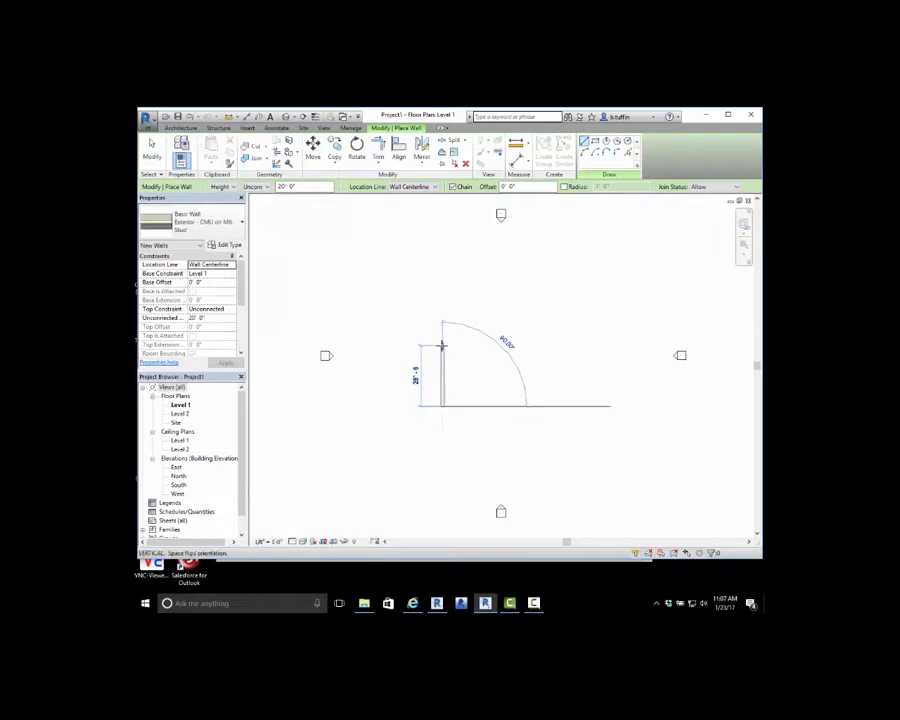
click(442, 346)
- Set the Project1 floor plan's detail level to Fine and turn on Thin Lines
click(293, 541)
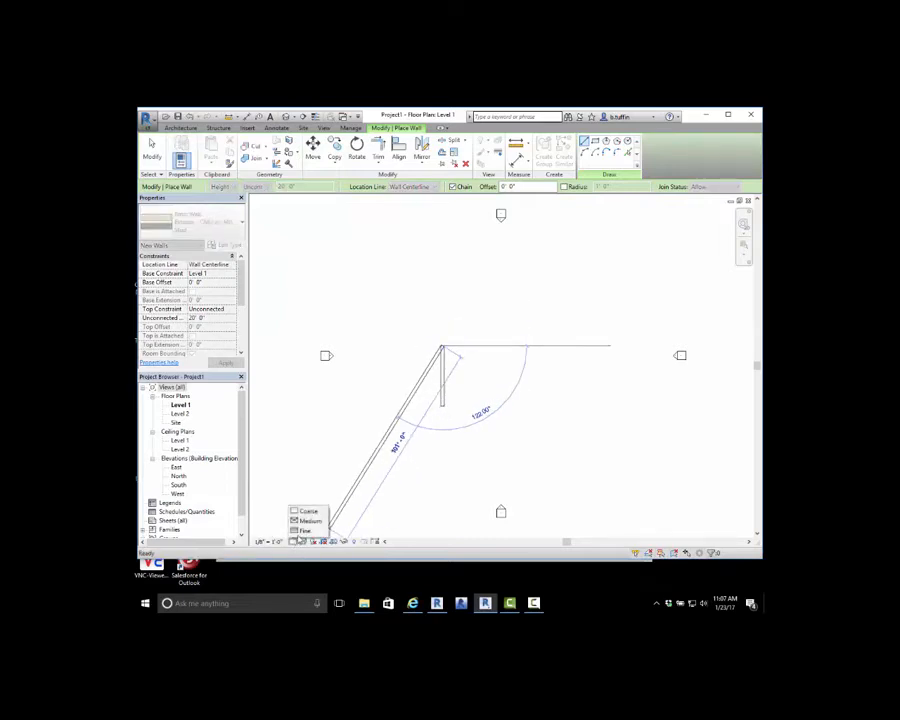
click(305, 530)
scroll(450, 350, up, 5)
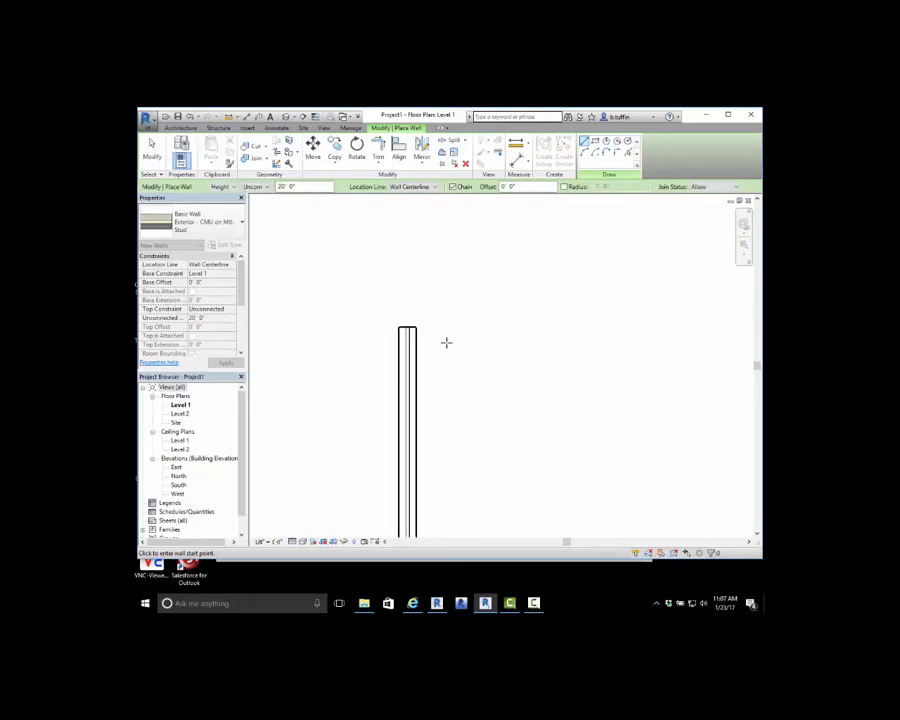
scroll(450, 350, up, 4)
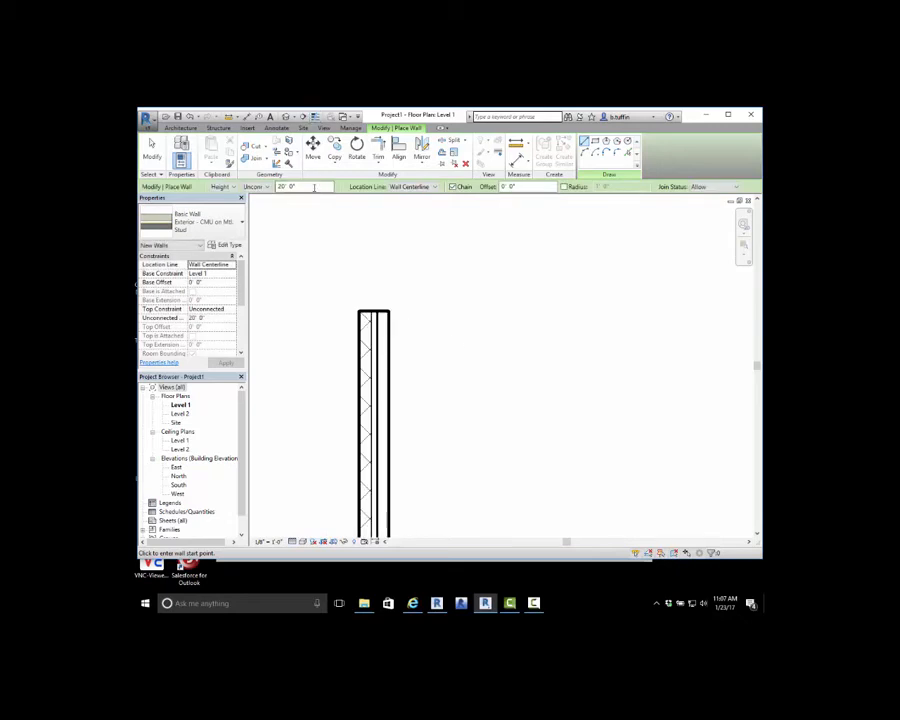
click(315, 118)
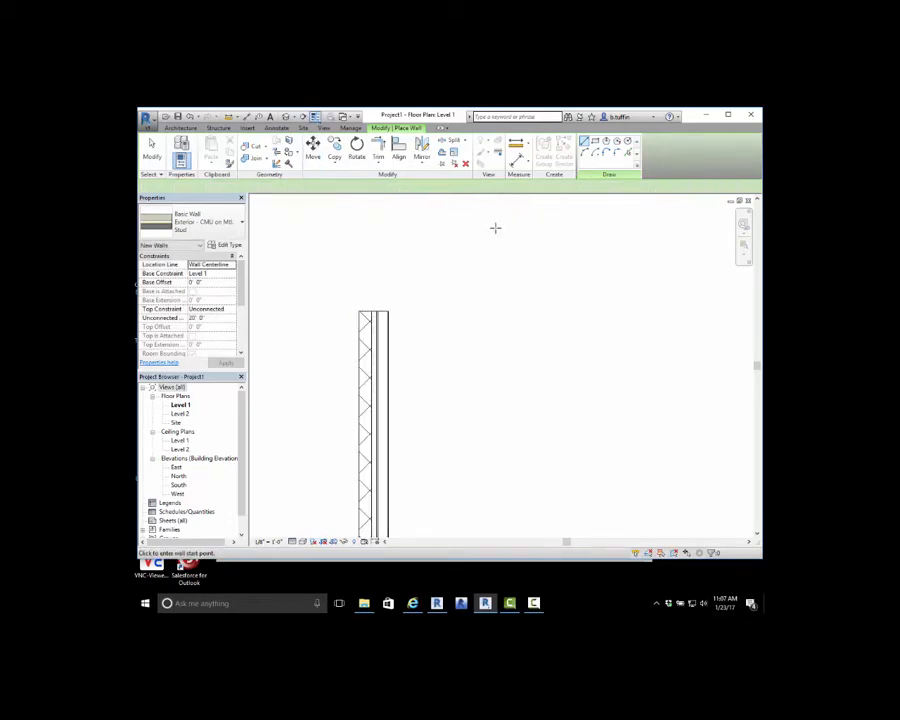
- Select the CMU wall in Revit LT to examine which Create tools are offered for it
key(Escape)
click(382, 340)
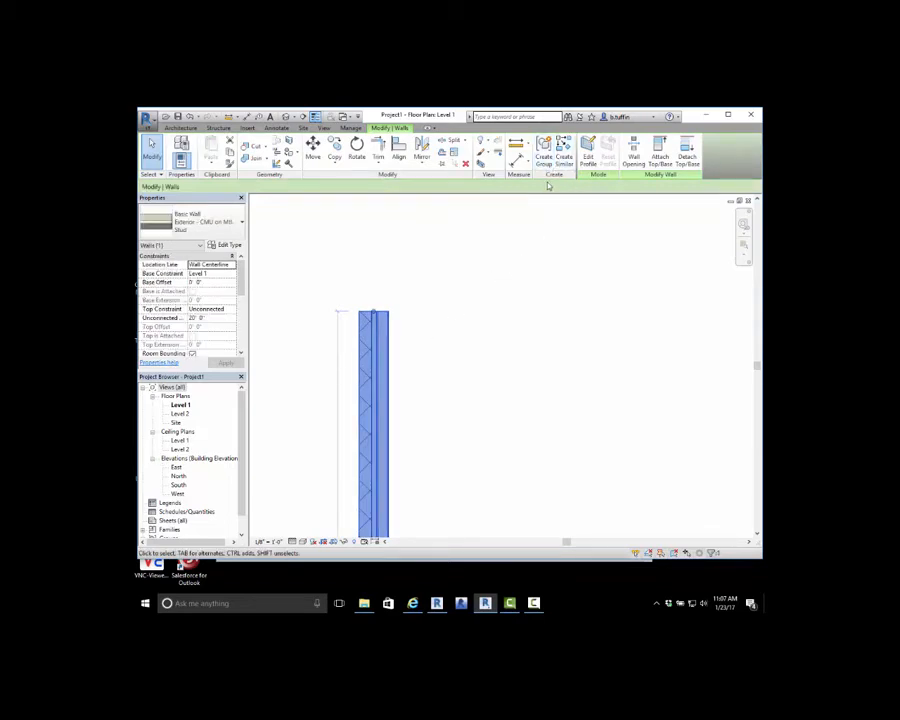
click(530, 288)
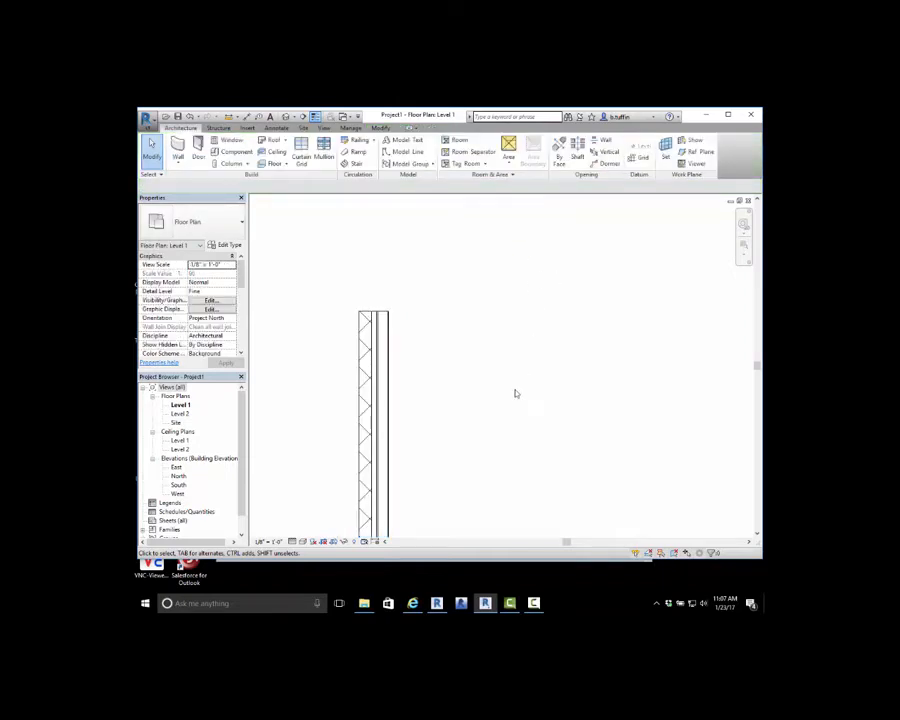
- Switch back to Project2 in Revit and close it without saving the changes
click(436, 603)
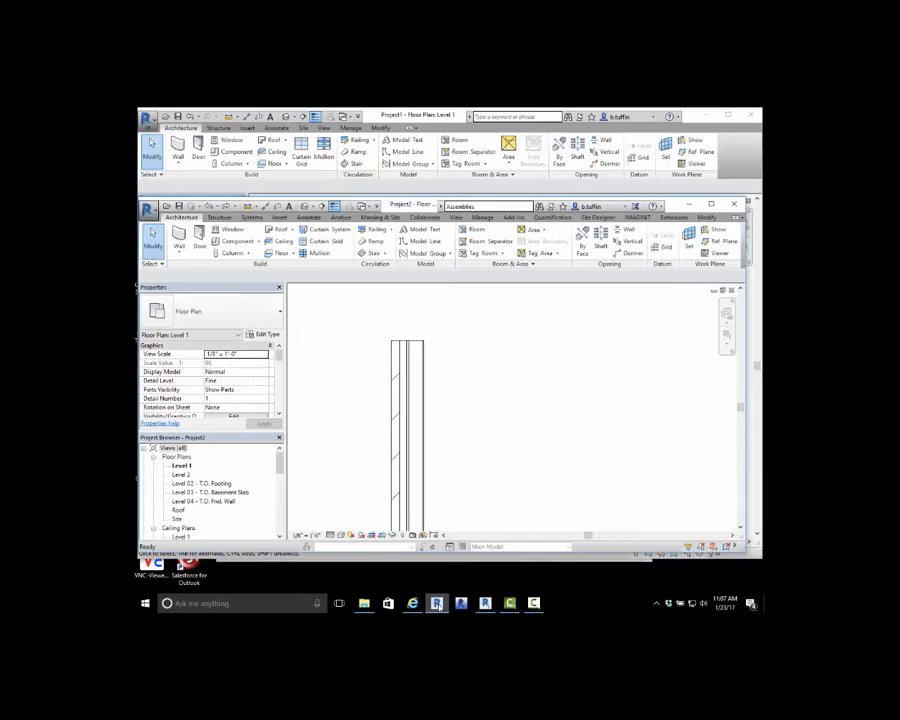
middle_drag(551, 408, 505, 389)
scroll(505, 390, down, 2)
middle_drag(562, 405, 530, 390)
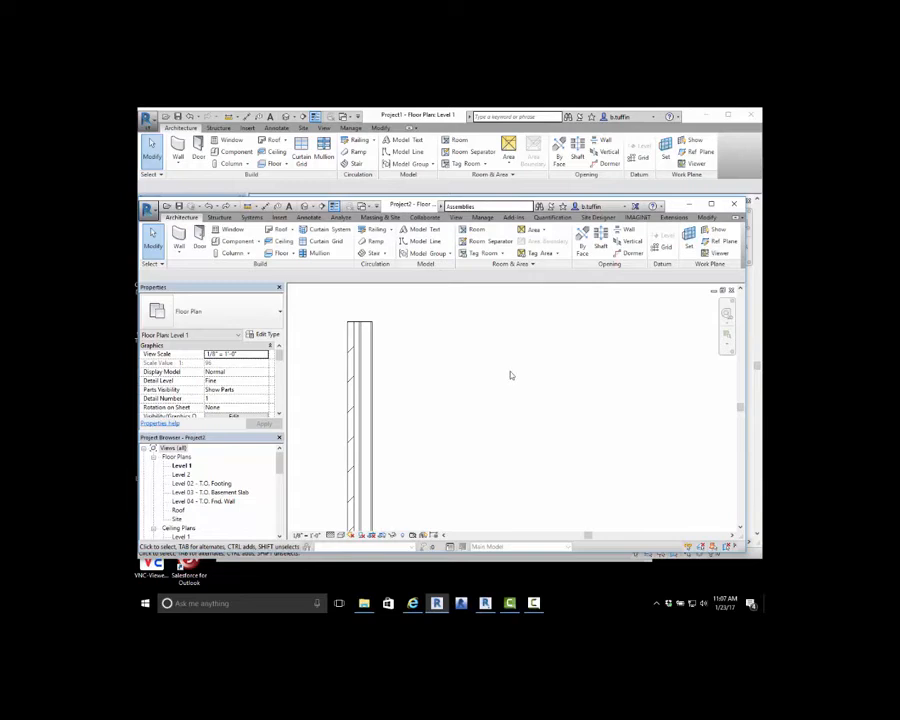
click(731, 290)
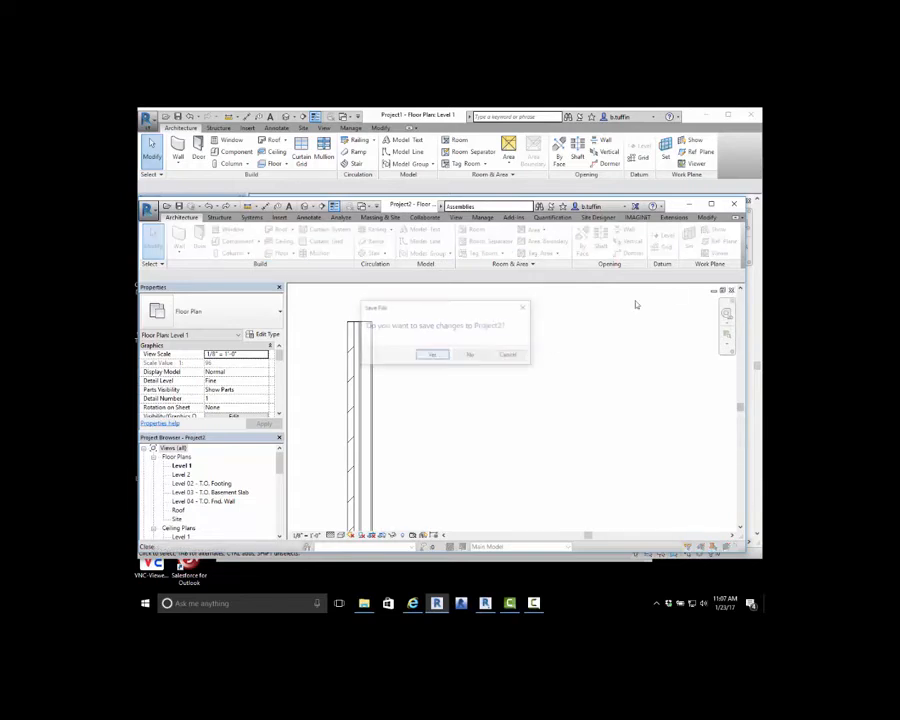
click(480, 356)
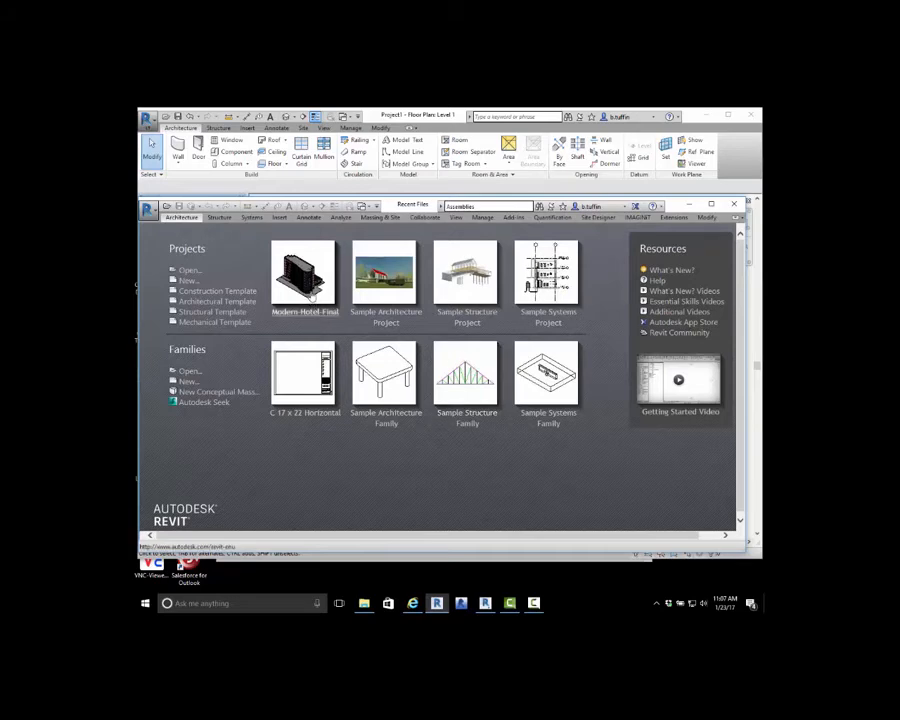
- Open the Modern-Hotel-Final project and show the lounge seating around the coffee table in the Floor 1 - Furniture Plan view
click(312, 293)
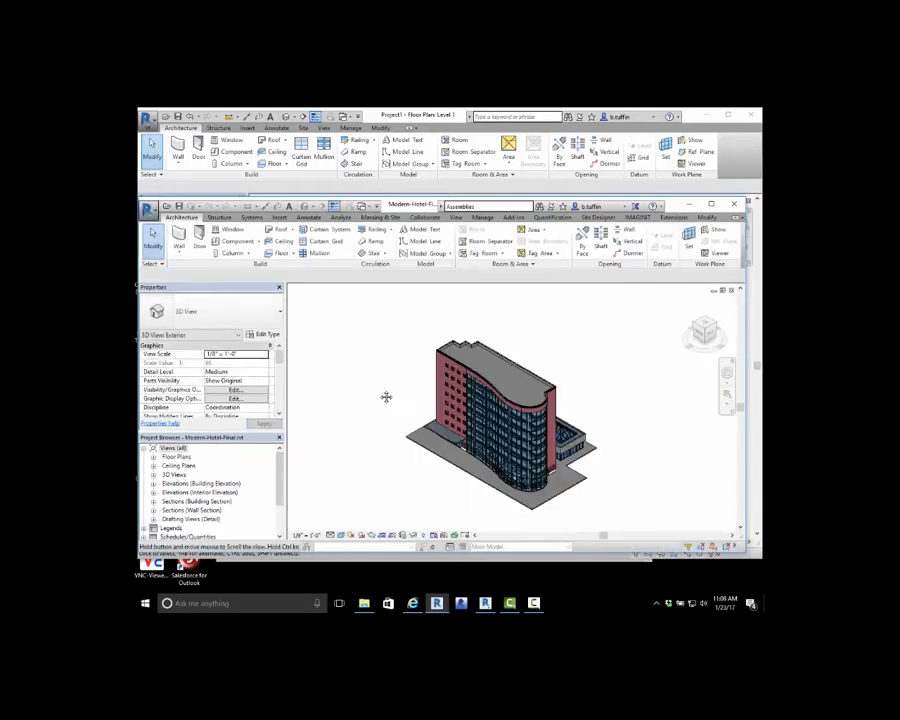
double_click(176, 457)
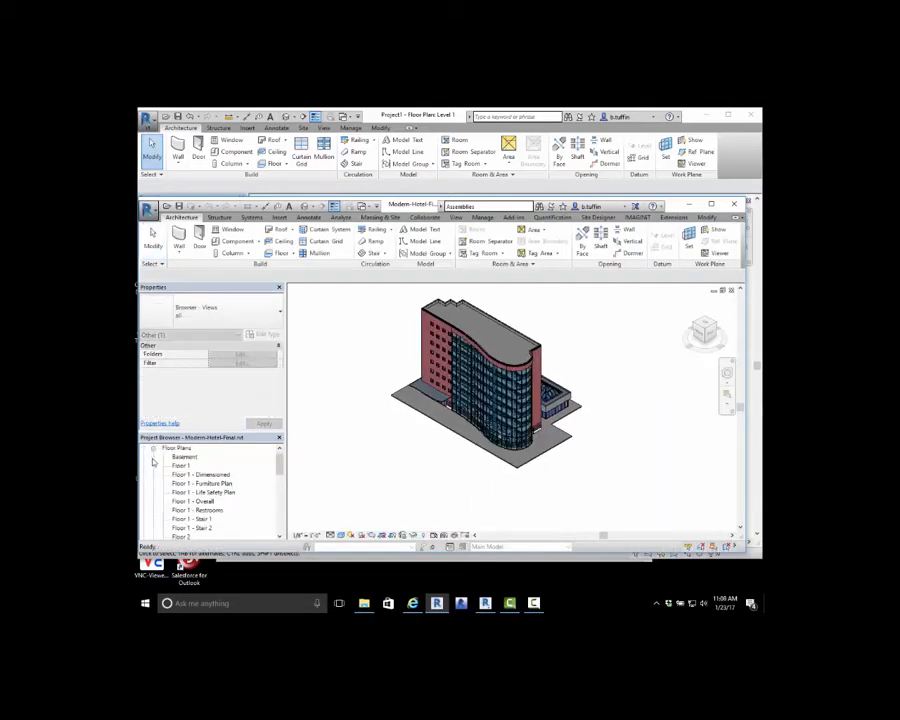
double_click(198, 483)
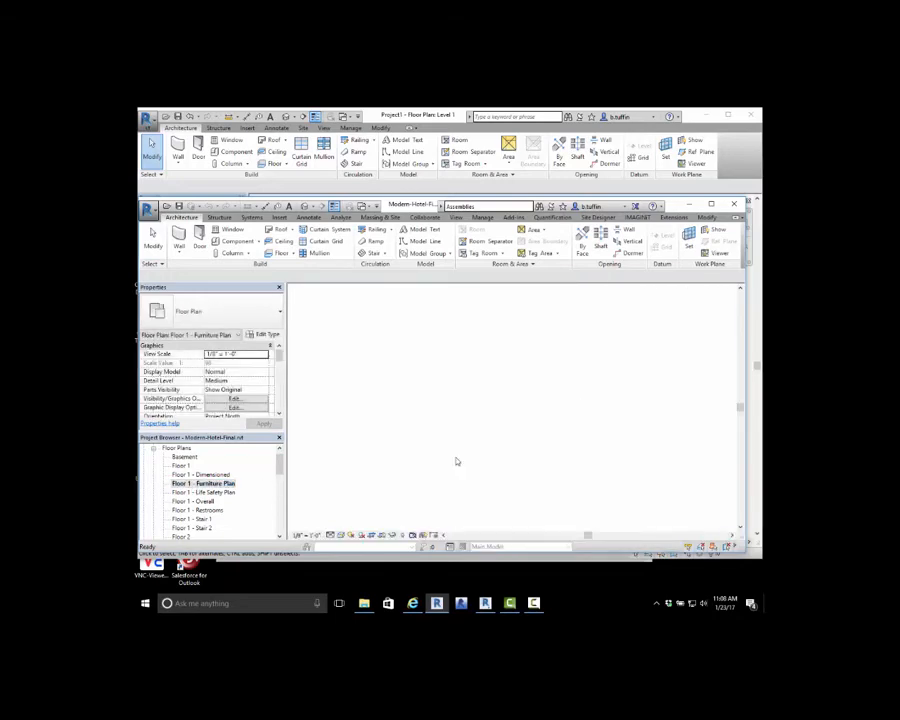
scroll(562, 465, up, 3)
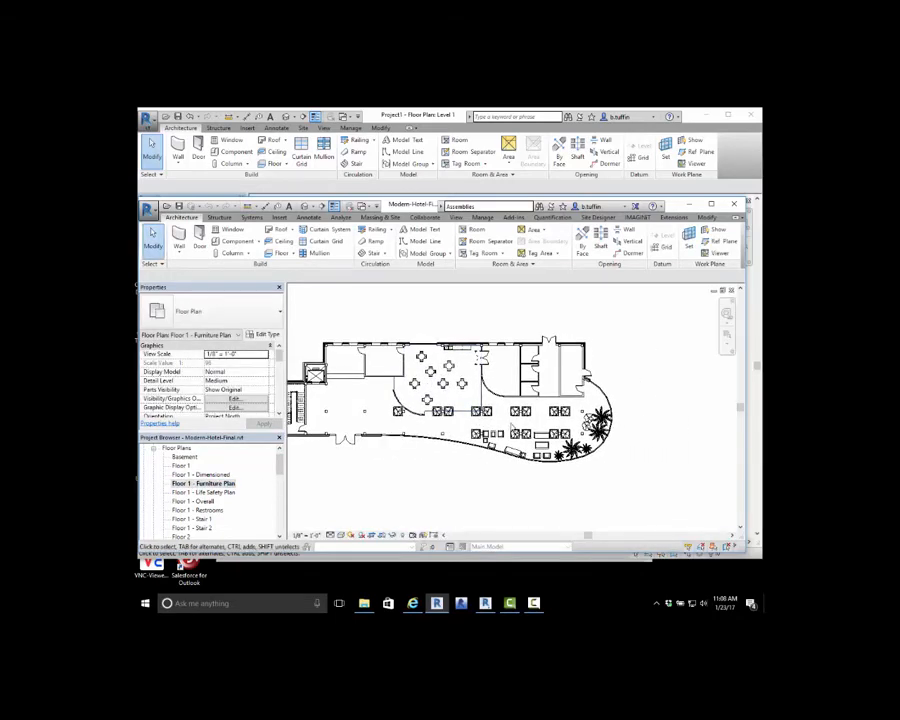
scroll(537, 372, up, 4)
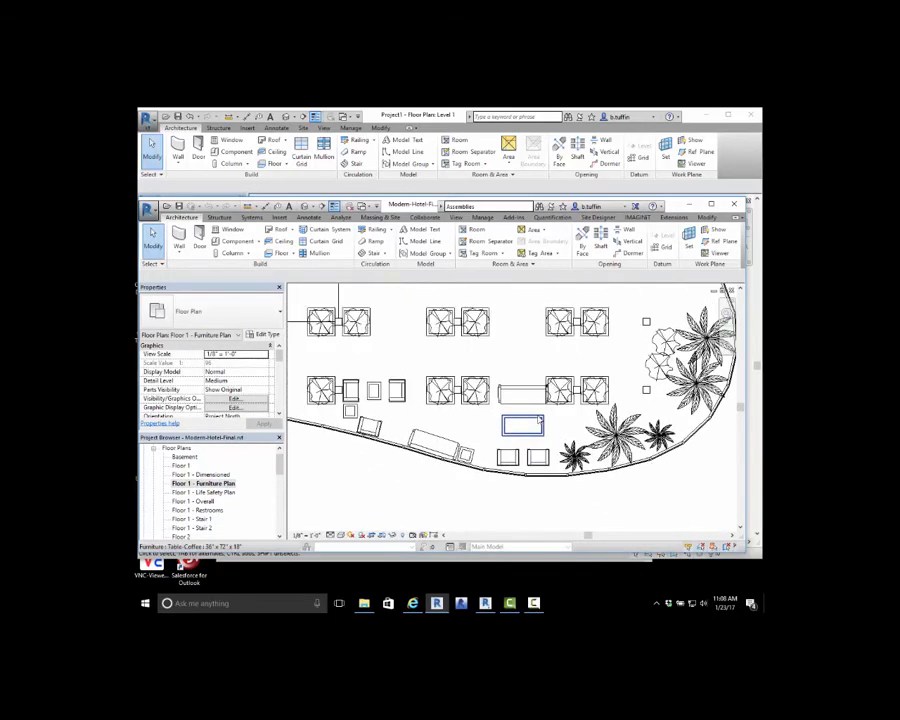
drag(537, 372, 498, 452)
click(526, 367)
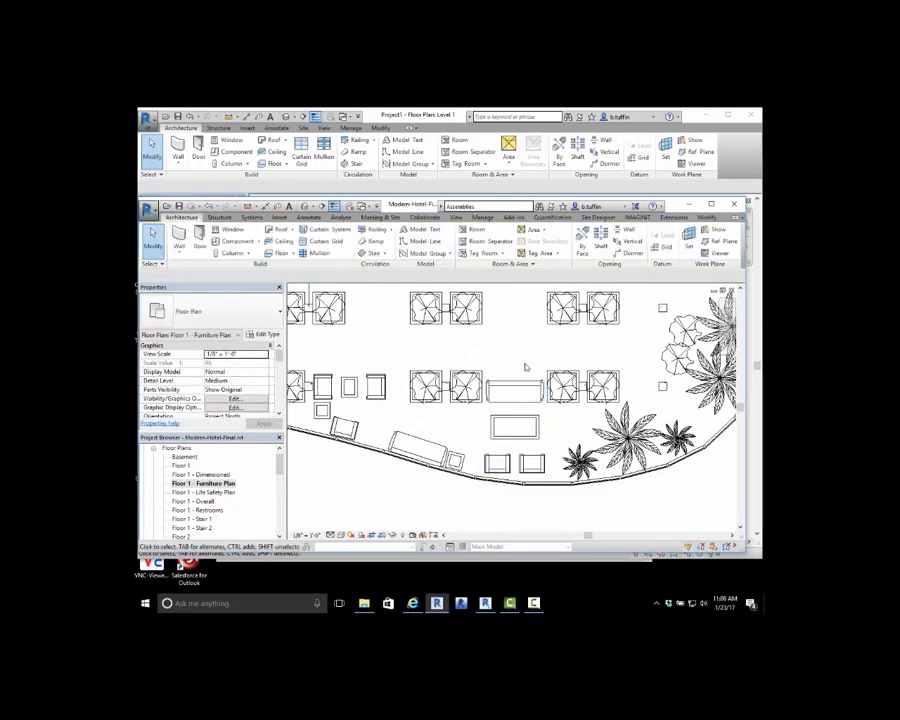
- Create an assembly named Furniture 1 from the sofa, coffee table and two armchairs beside the curved wall
scroll(526, 368, up, 2)
middle_drag(546, 415, 521, 388)
drag(506, 320, 465, 462)
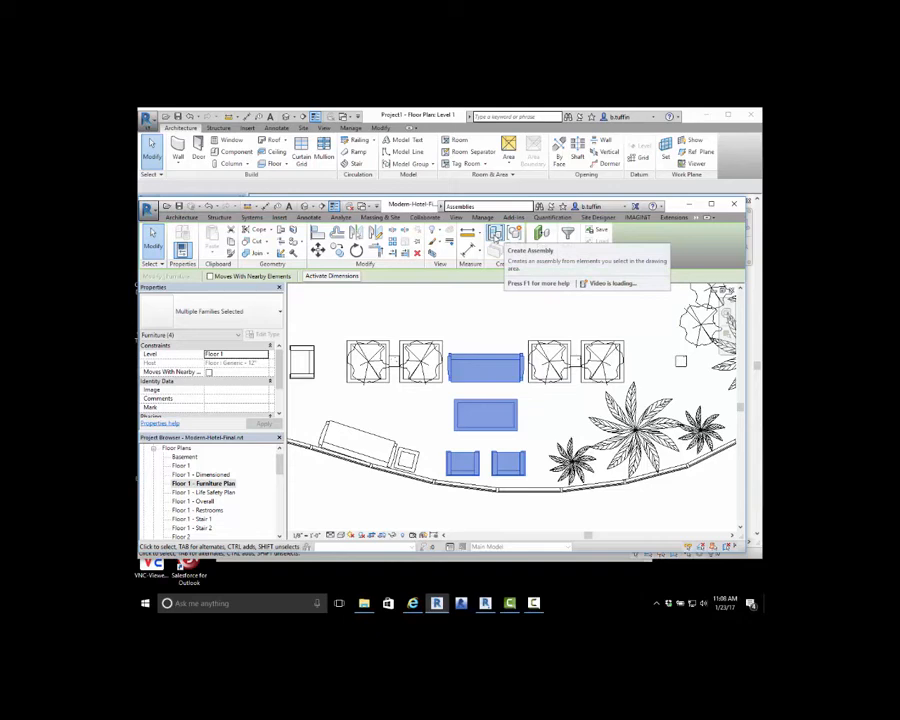
click(494, 233)
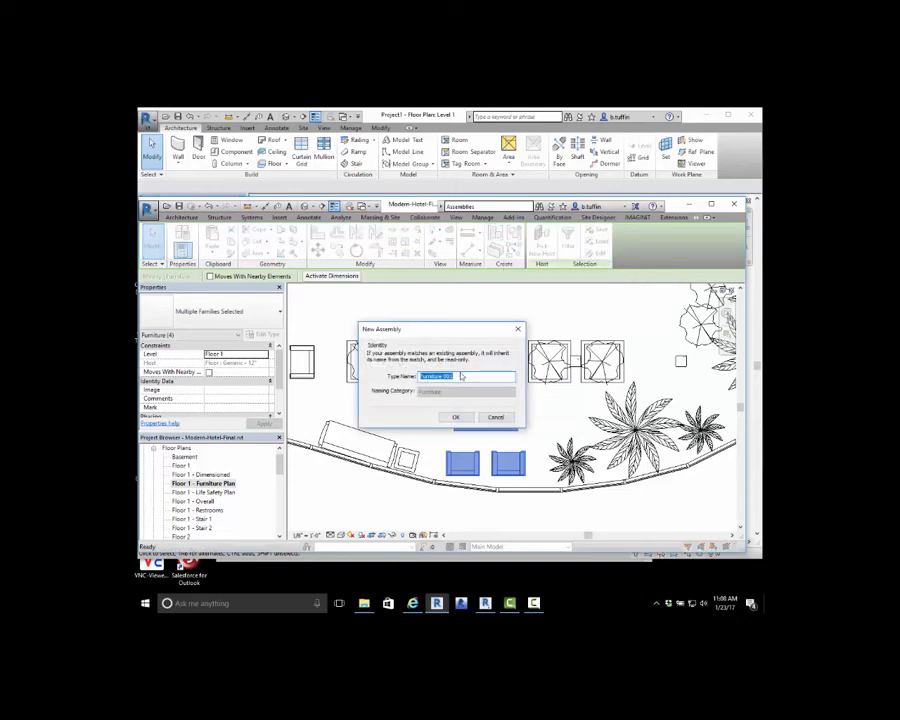
click(457, 376)
text(1)
click(458, 418)
- Create only 3D Ortho and Plan assembly views of the Furniture 1 assembly, without a sheet
click(483, 361)
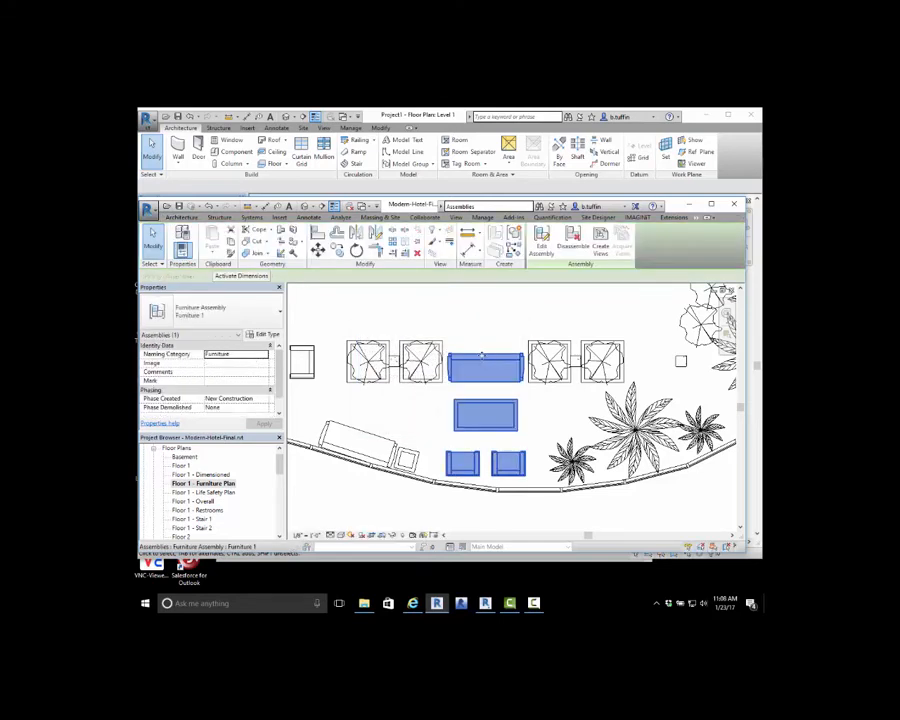
click(601, 243)
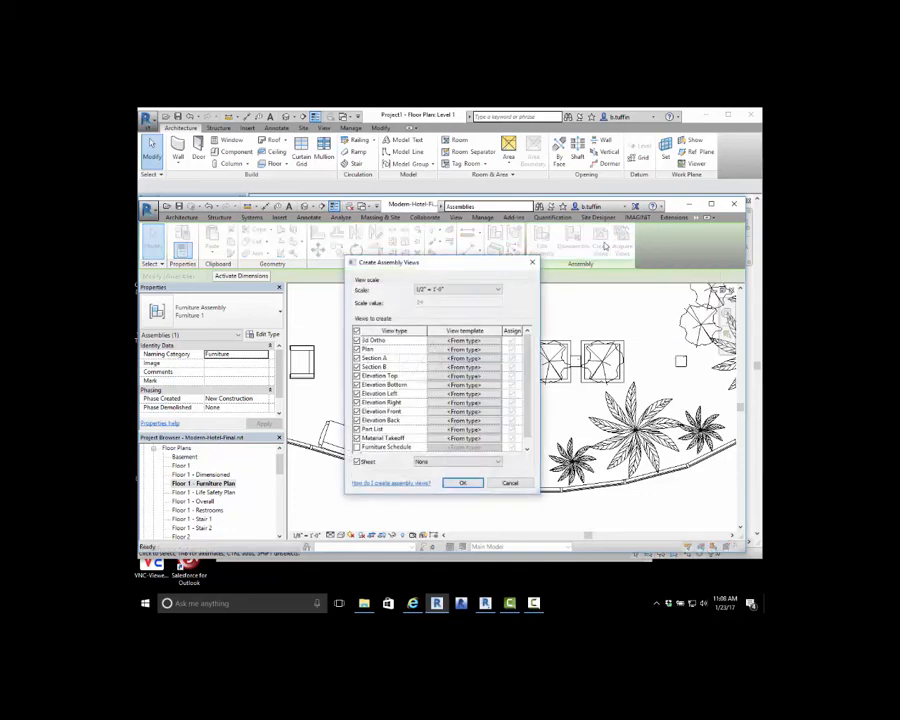
click(356, 331)
click(357, 340)
click(357, 349)
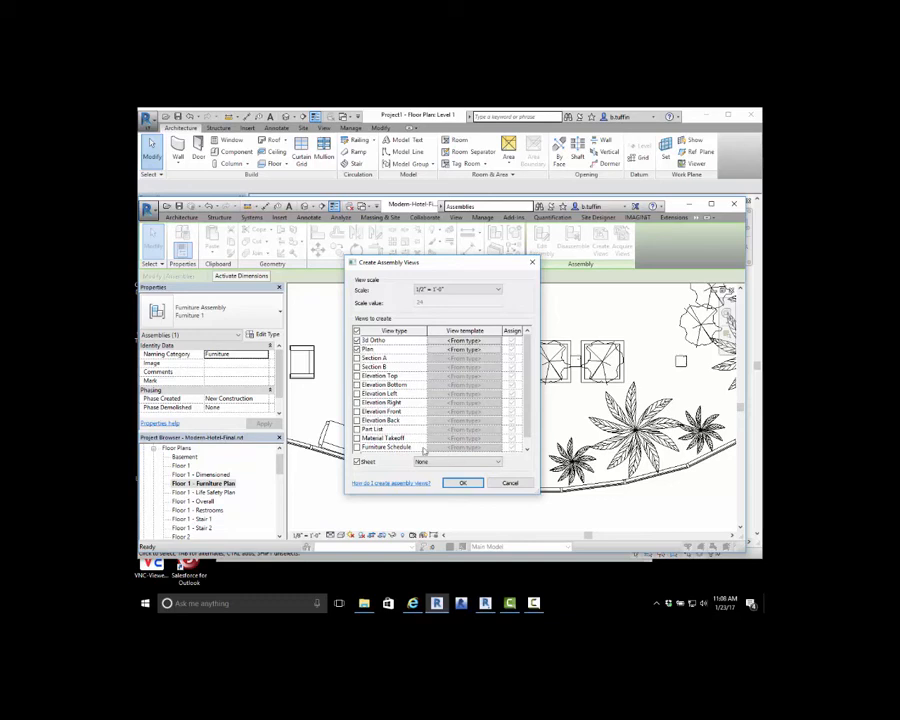
click(357, 461)
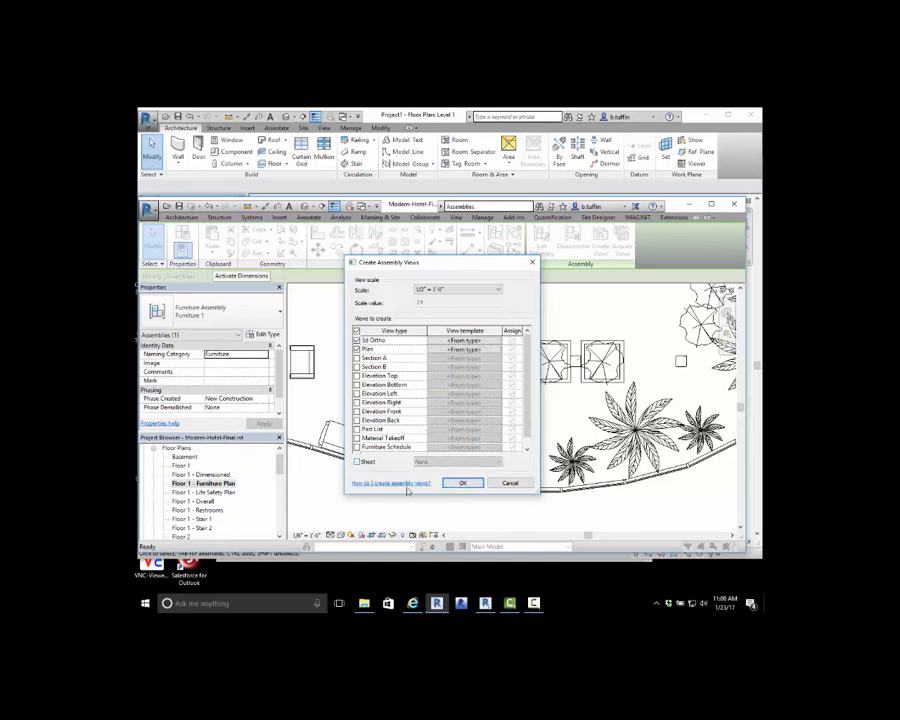
click(462, 483)
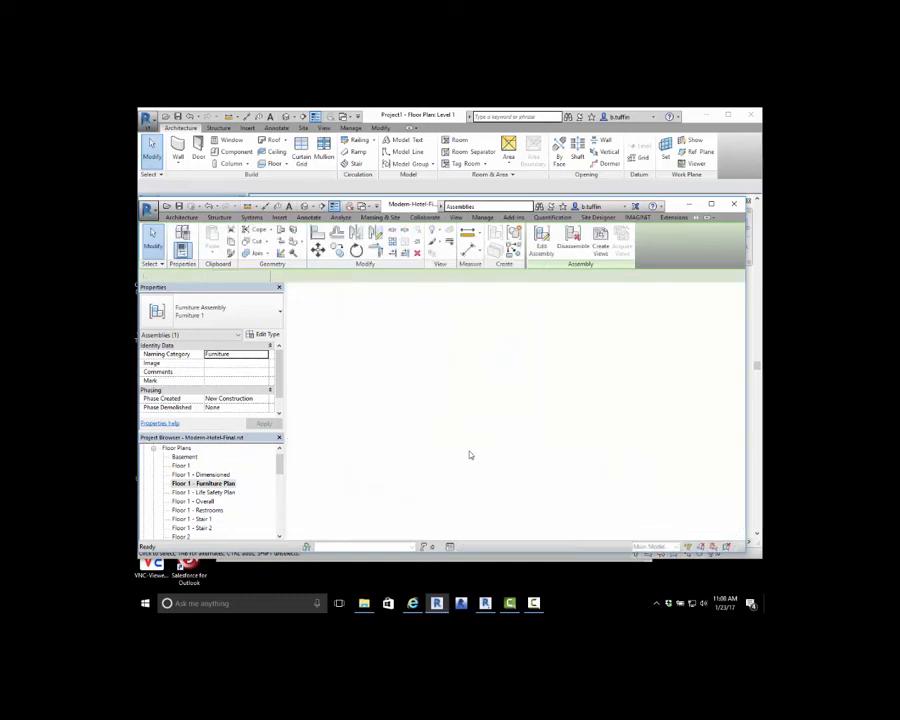
click(392, 425)
middle_drag(392, 429, 401, 421)
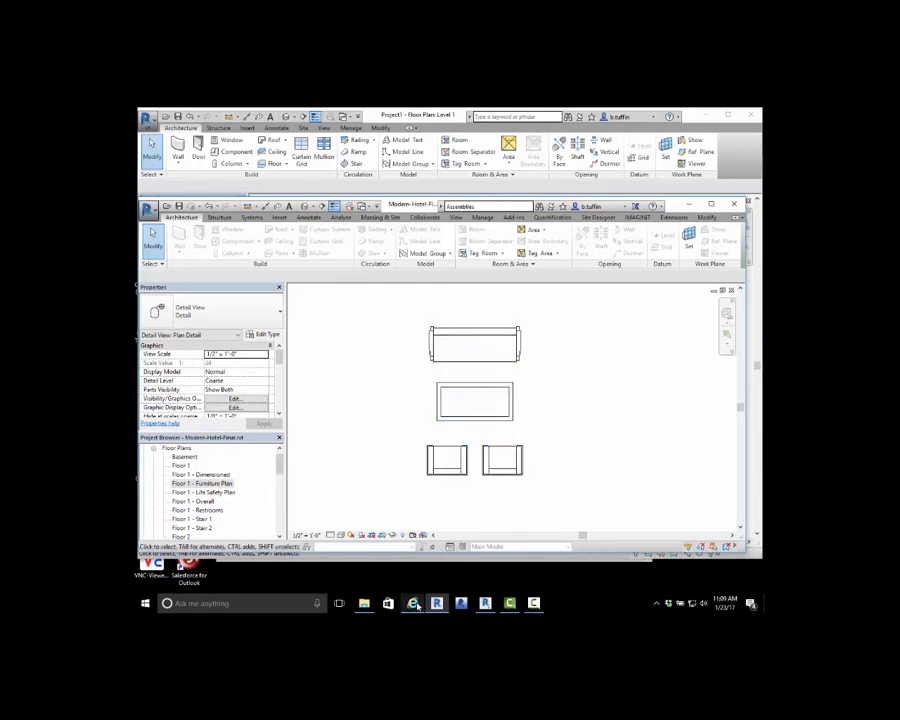
- Switch to the Revit LT vs. Revit comparison page in Internet Explorer and review the feature categories below Construction modeling
mouse_move(414, 605)
click(430, 548)
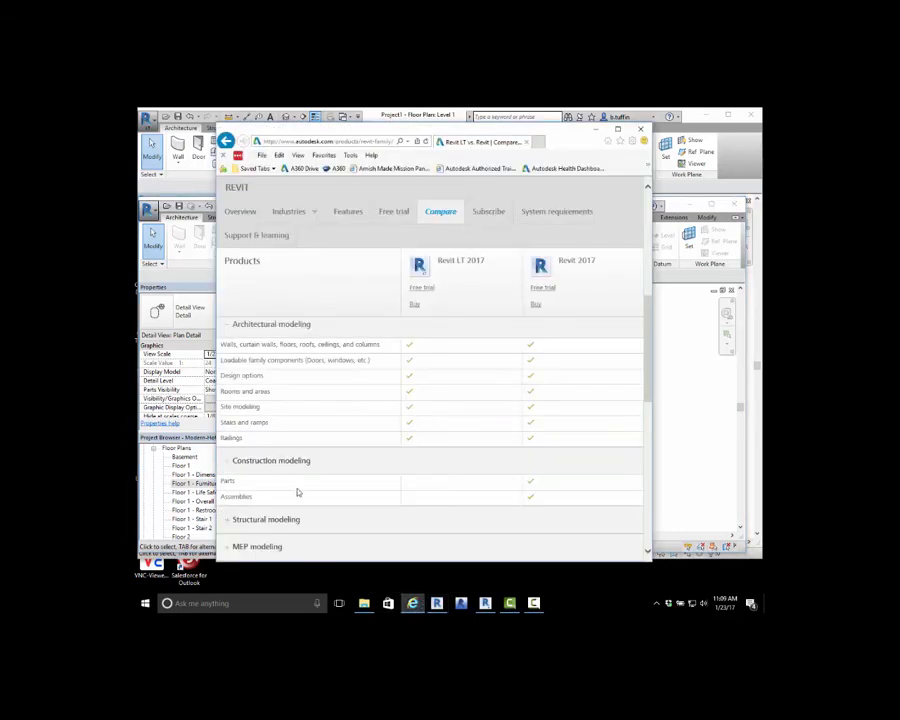
scroll(330, 488, down, 3)
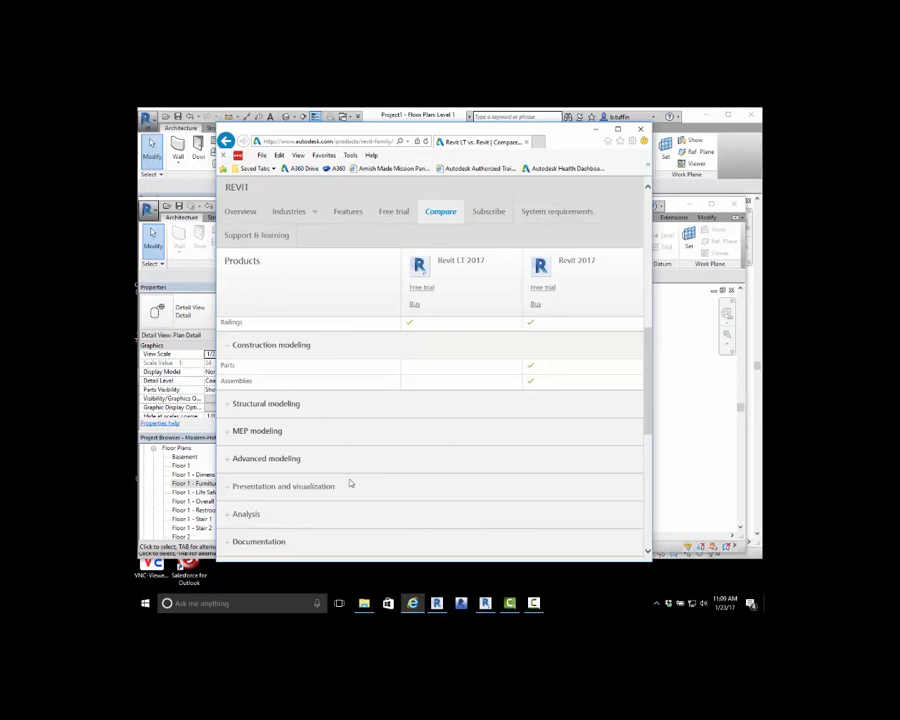
scroll(355, 480, down, 2)
scroll(354, 485, down, 2)
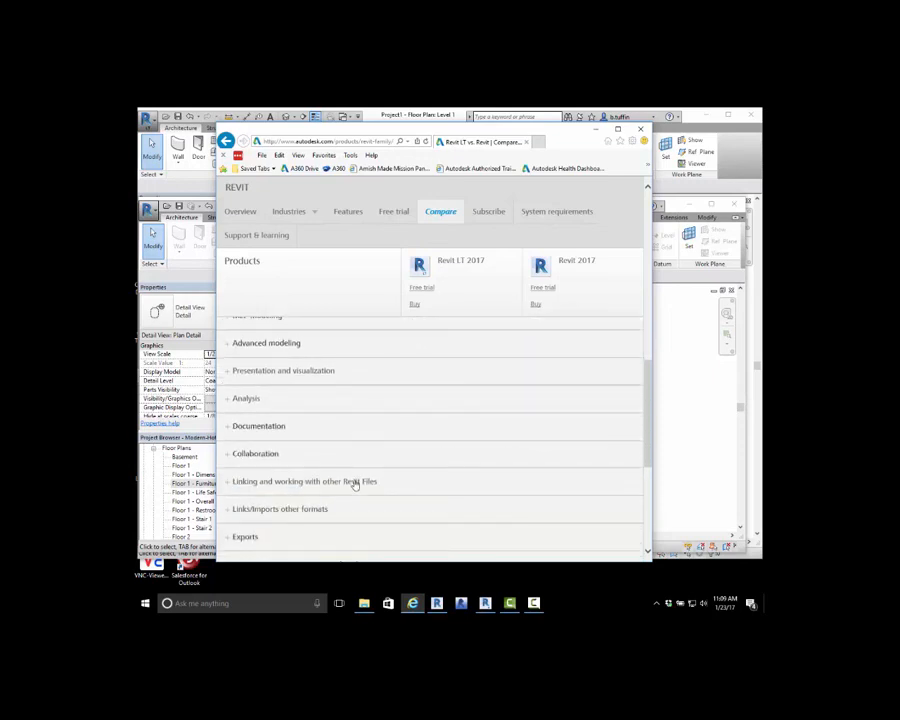